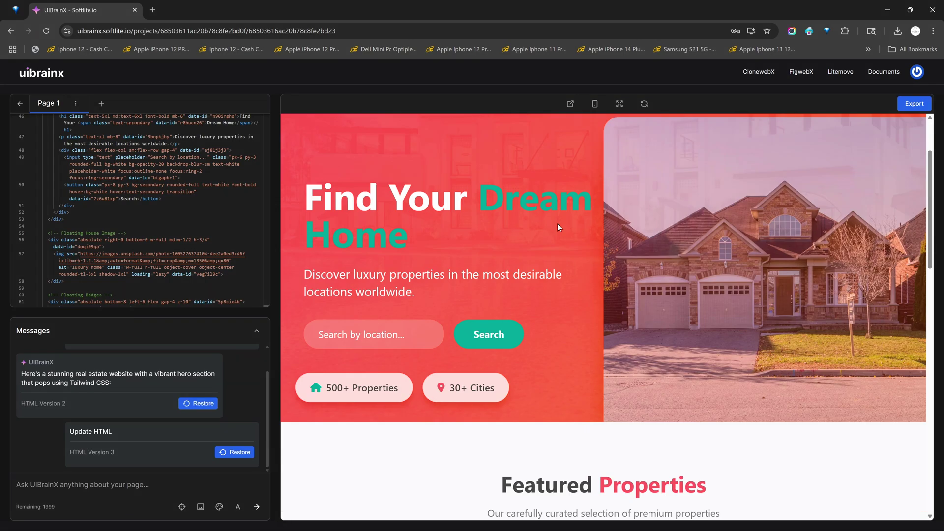
scroll(558, 226, down, 4)
scroll(559, 226, down, 3)
scroll(580, 225, down, 4)
scroll(580, 225, up, 5)
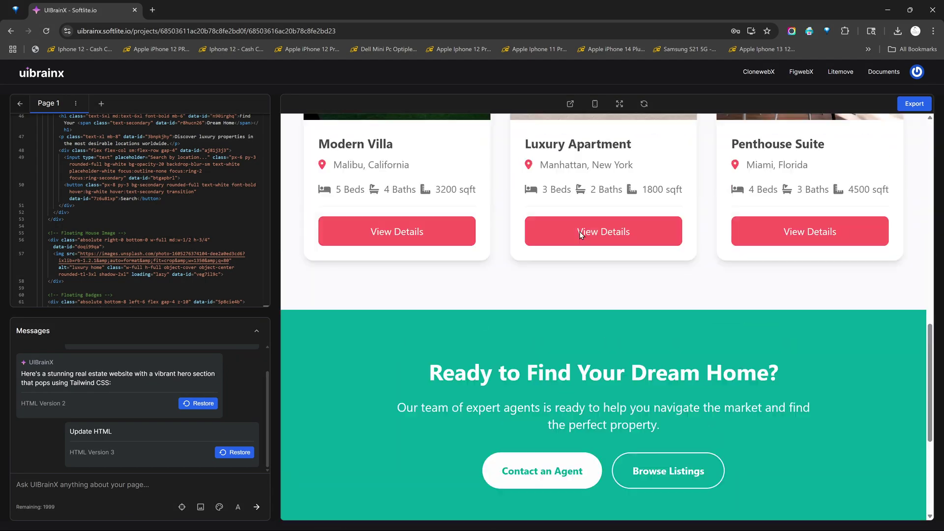
scroll(582, 234, up, 5)
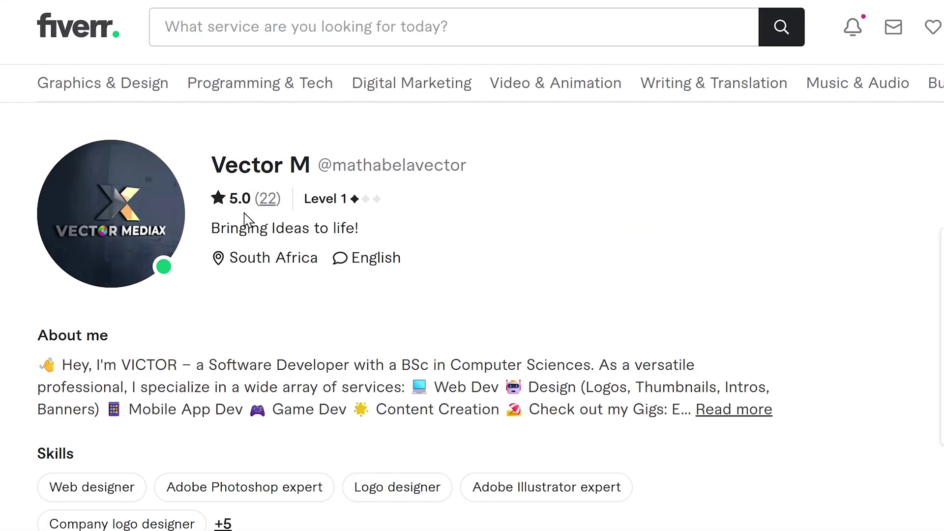
- Choose to clone beautywebsite.com exactly rather than redesign it
double_click(232, 205)
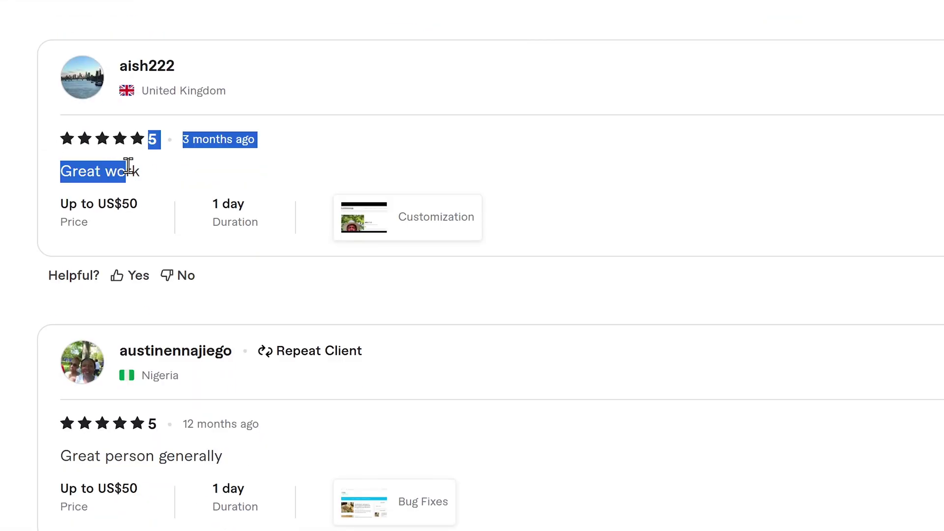
mouse_move(140, 169)
mouse_down()
mouse_move(51, 182)
mouse_move(139, 169)
mouse_move(61, 169)
mouse_up()
scroll(250, 416, down, 1)
scroll(251, 416, down, 2)
drag(223, 241, 57, 243)
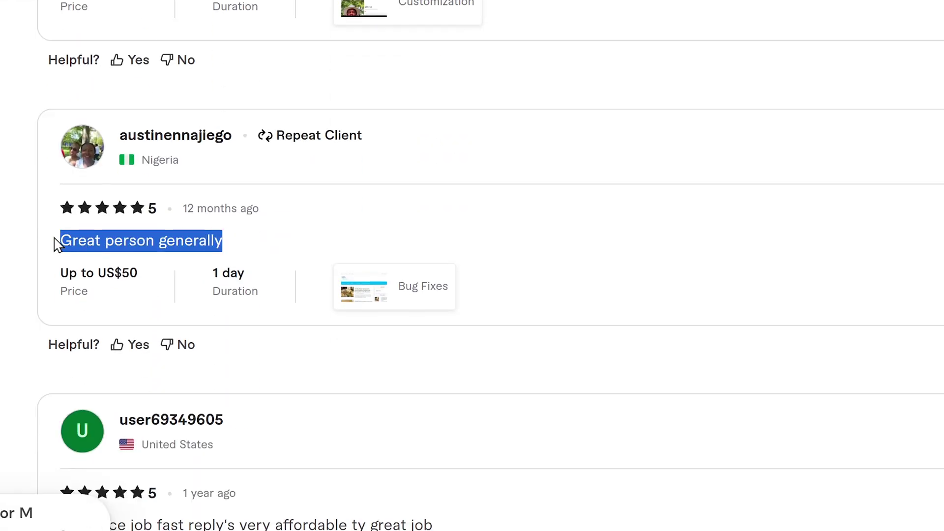
scroll(388, 132, down, 5)
drag(433, 107, 60, 115)
scroll(91, 177, down, 3)
drag(147, 204, 59, 204)
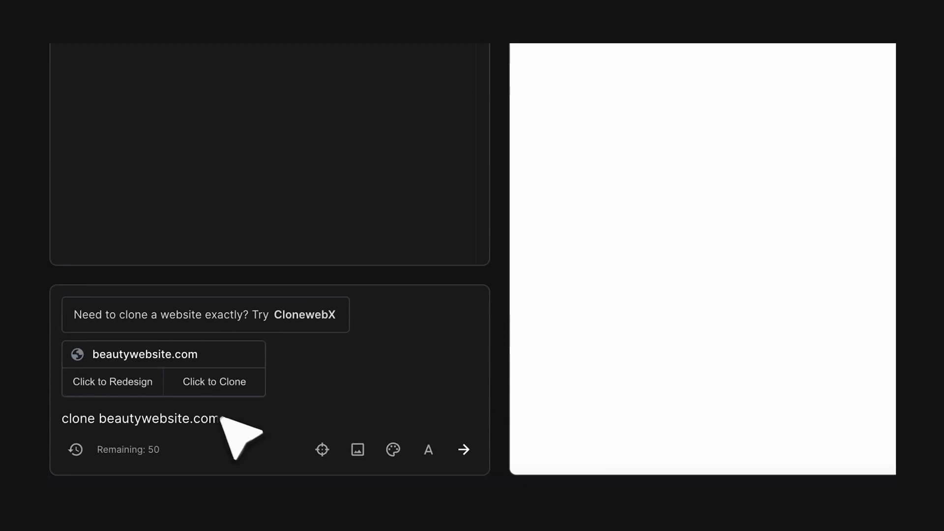
click(235, 385)
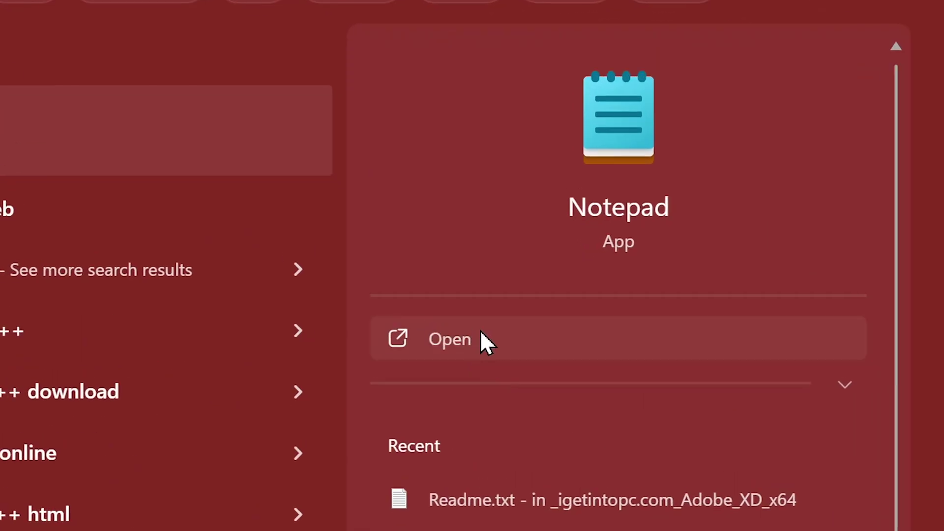
- Launch Notepad from the Start menu search results
click(450, 339)
text(Hi, Give me a website with the following :)
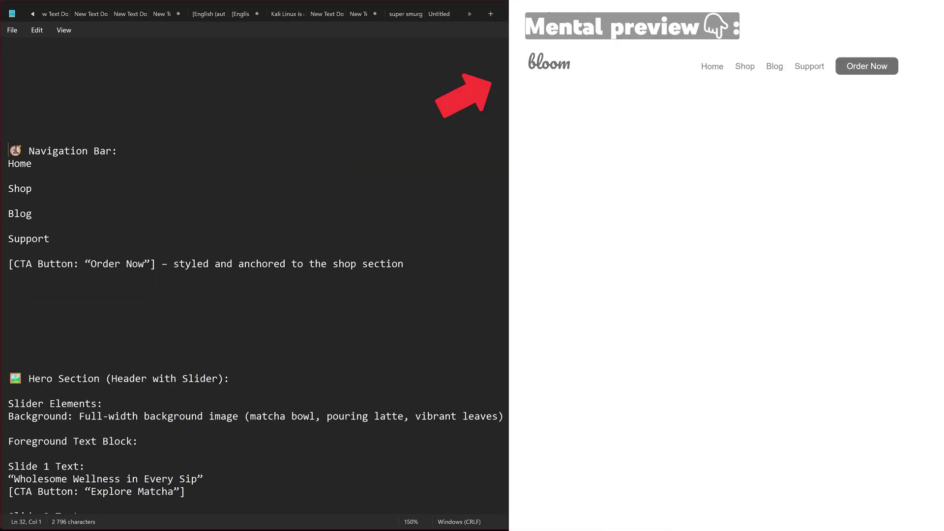
drag(13, 151, 139, 150)
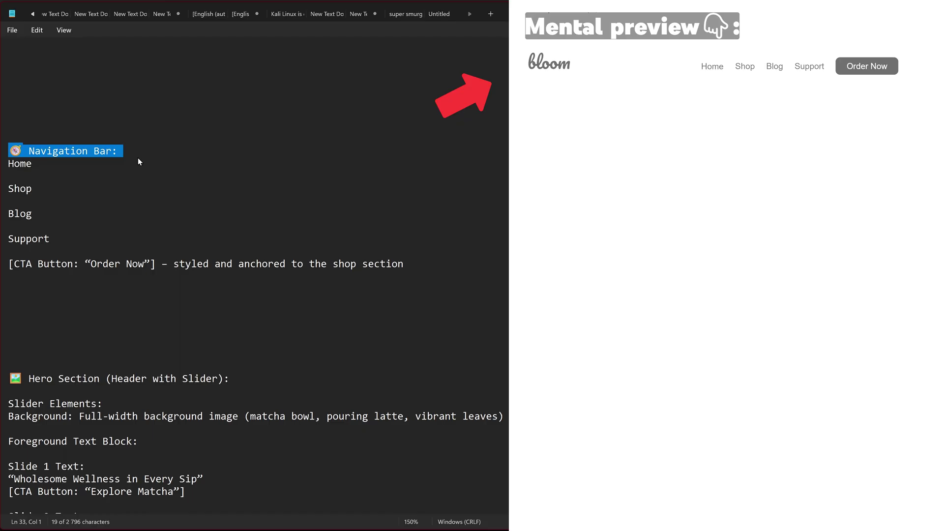
scroll(138, 158, down, 2)
scroll(138, 162, down, 6)
scroll(236, 97, up, 1)
drag(235, 101, 14, 103)
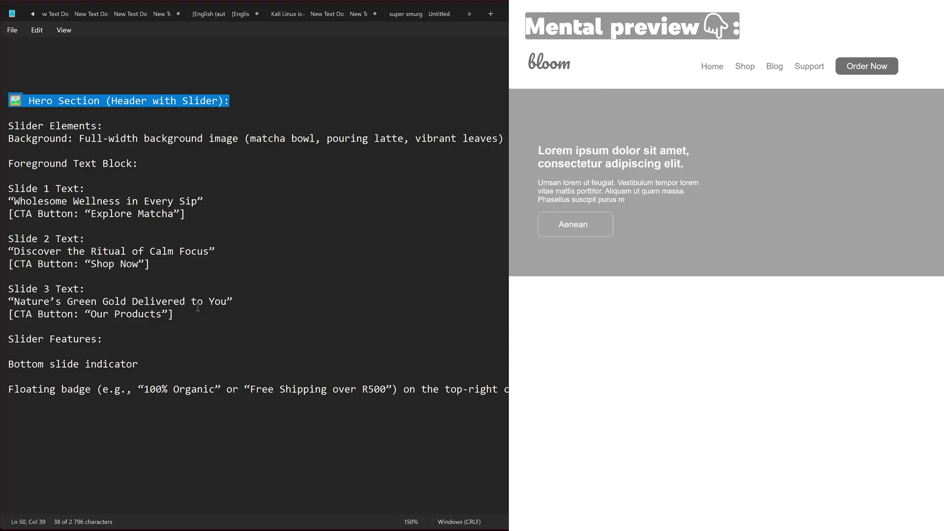
scroll(198, 307, down, 2)
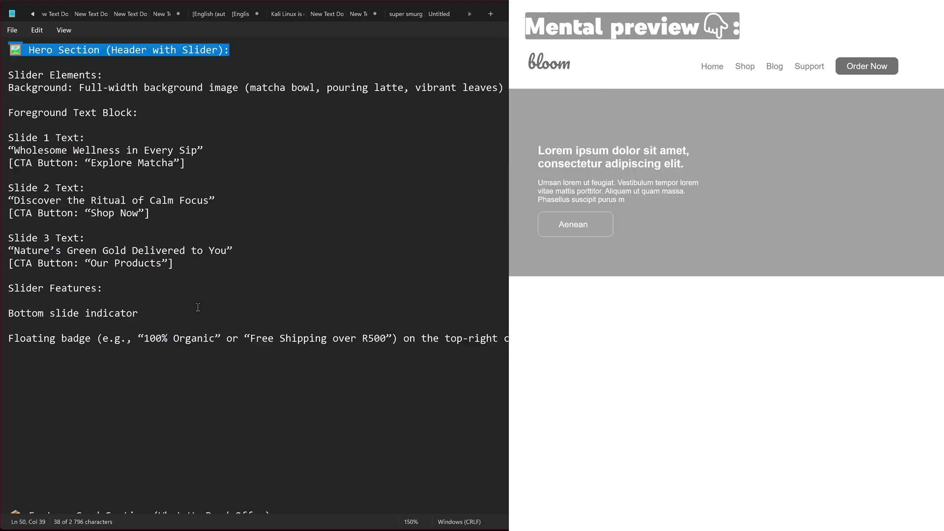
scroll(198, 307, down, 8)
drag(272, 88, 36, 88)
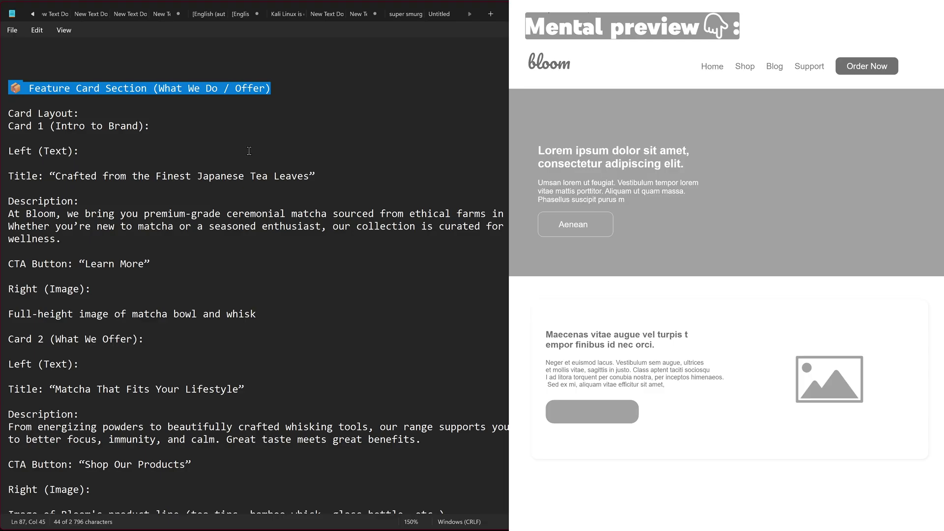
scroll(248, 151, down, 7)
scroll(249, 150, down, 5)
drag(207, 186, 9, 185)
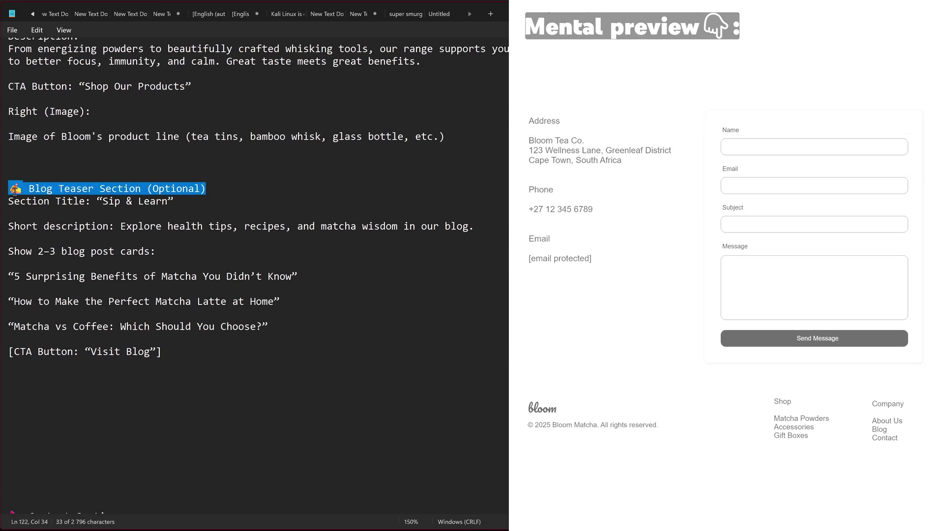
scroll(304, 206, down, 3)
scroll(304, 206, down, 8)
drag(121, 88, 10, 88)
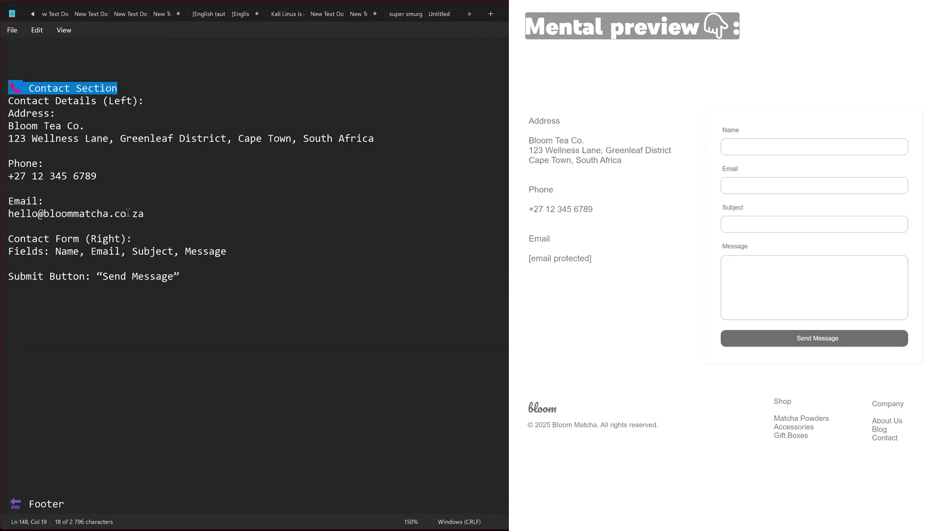
scroll(130, 213, down, 10)
drag(70, 128, 9, 128)
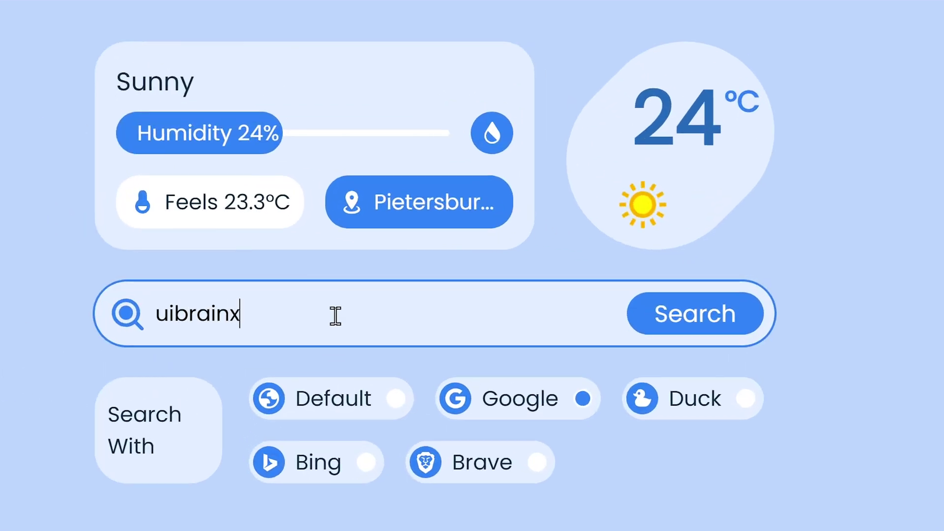
text( wordpresss)
- Search Google for 'uibrainx wordpress' and open the softlite.io UIBrainX result
key(Return)
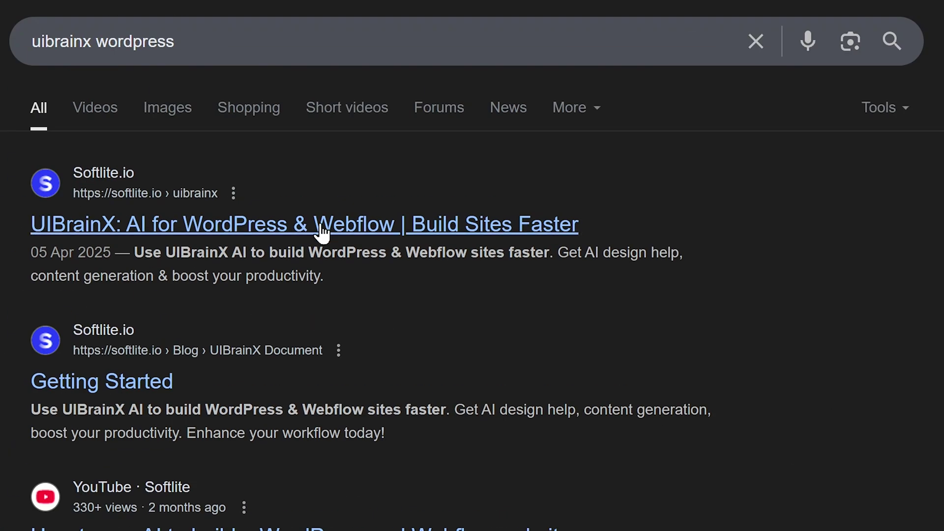
click(223, 231)
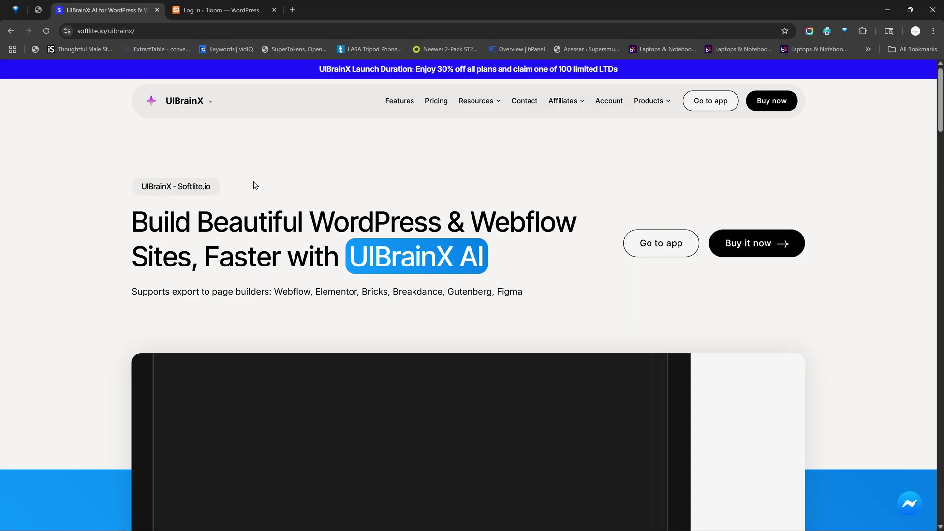
scroll(258, 192, down, 3)
scroll(277, 221, down, 2)
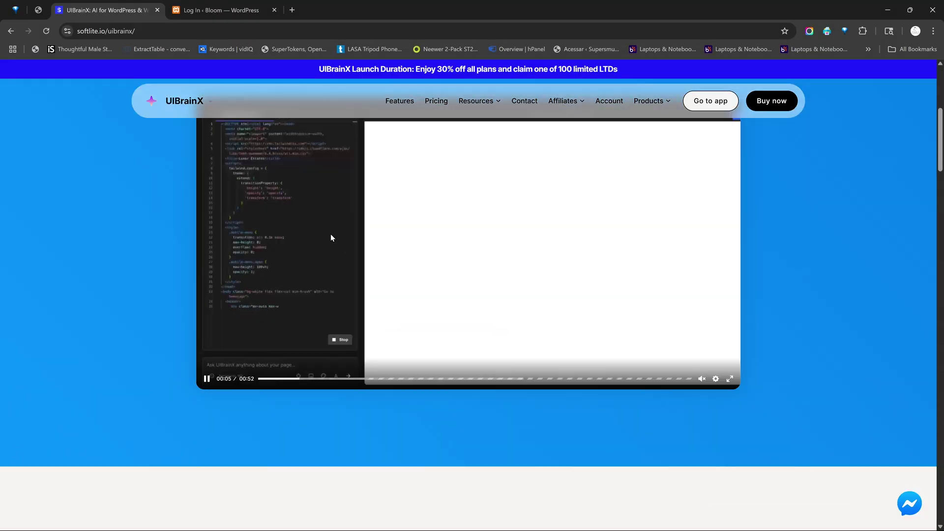
scroll(331, 234, down, 2)
scroll(325, 244, down, 1)
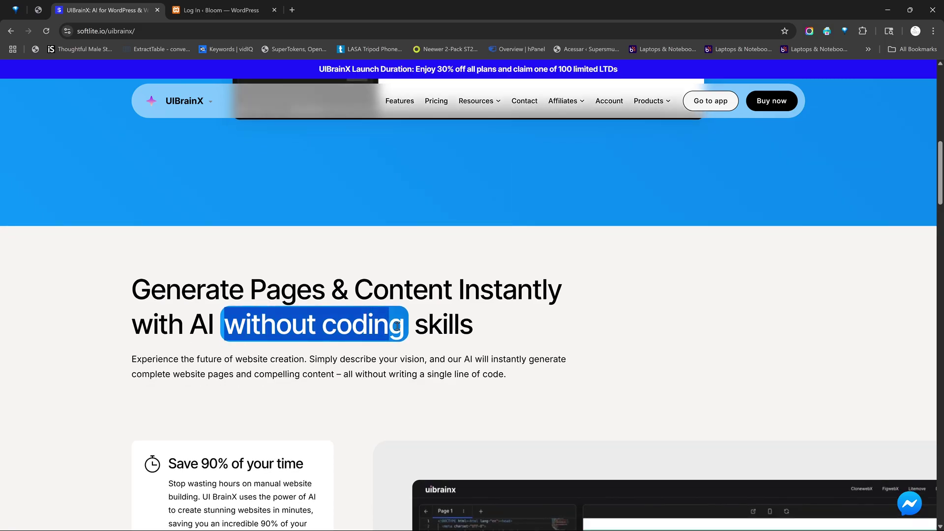
- Sign in to the UIBrainX app, create a named project and open its page editor
click(689, 100)
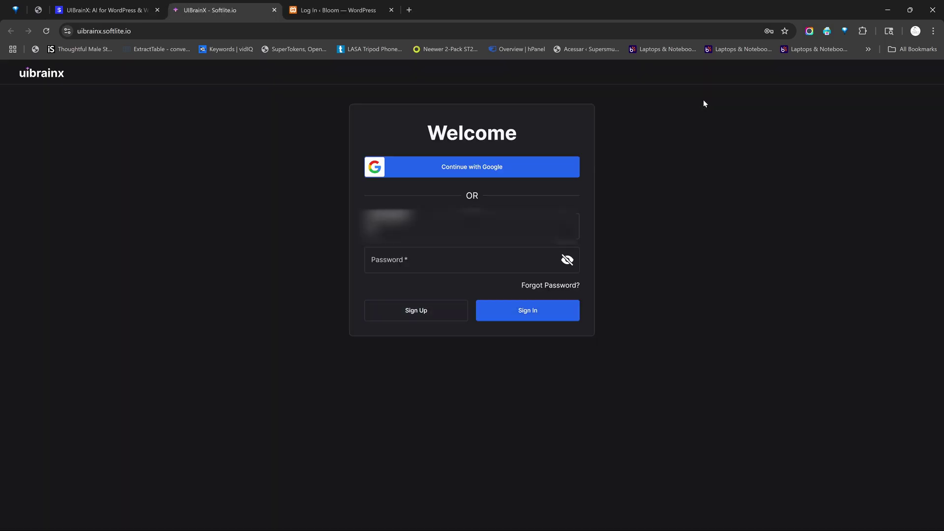
click(590, 430)
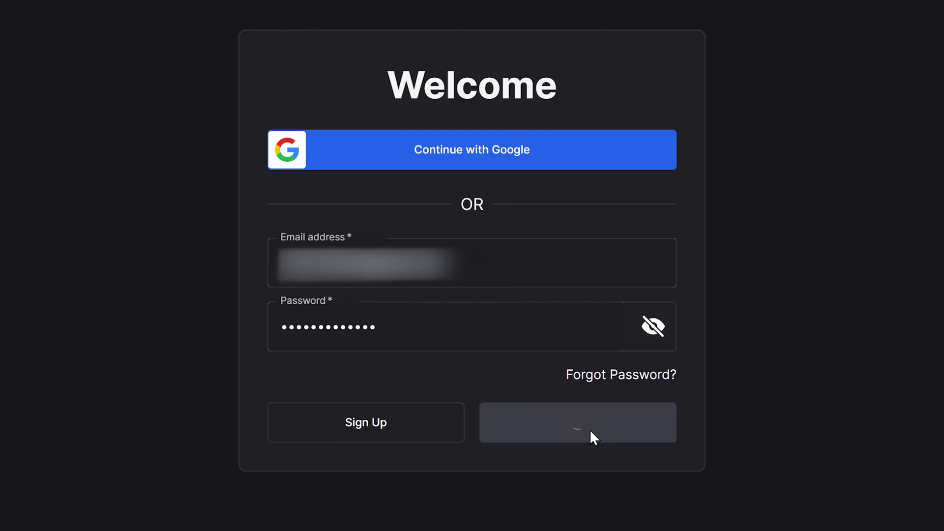
click(222, 88)
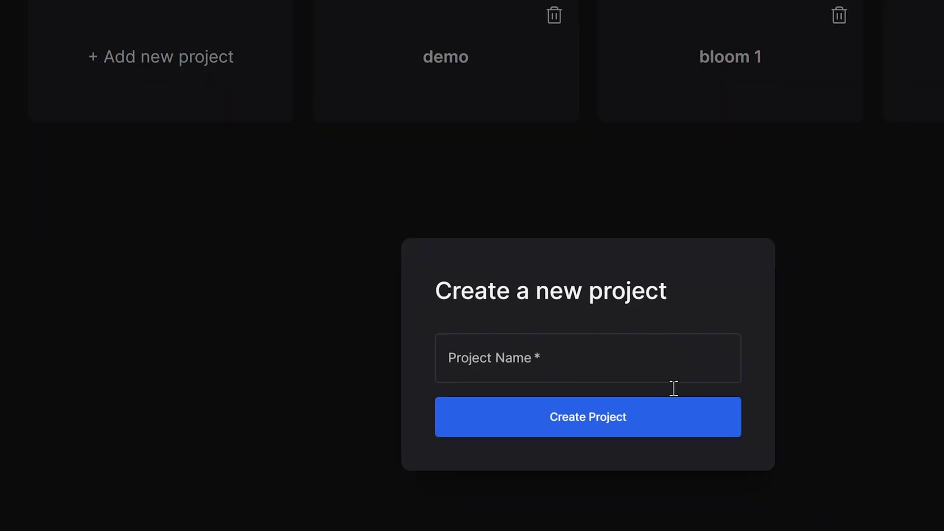
click(474, 277)
click(436, 269)
text(bloom)
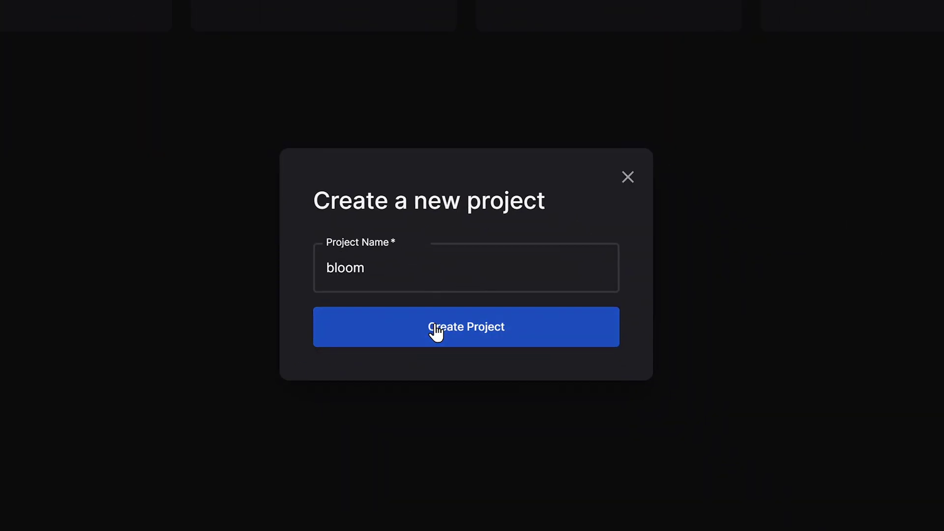
click(434, 330)
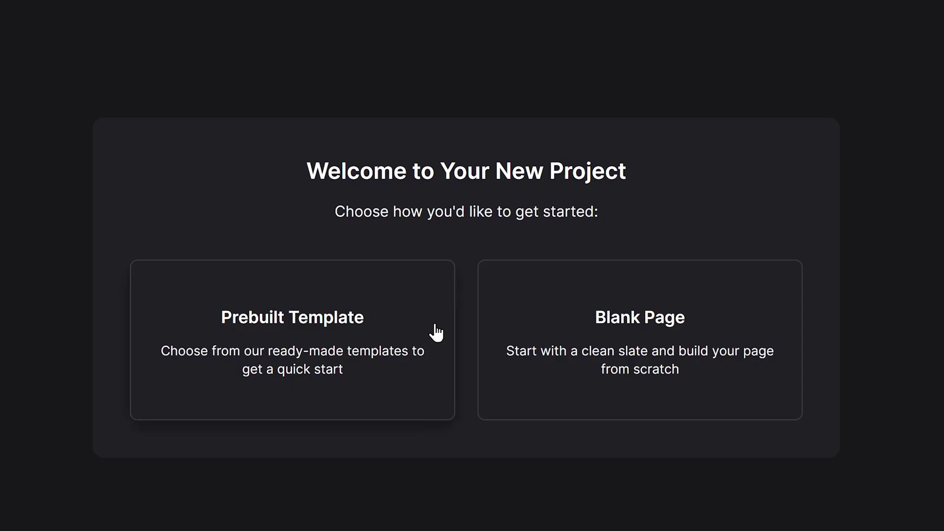
click(590, 339)
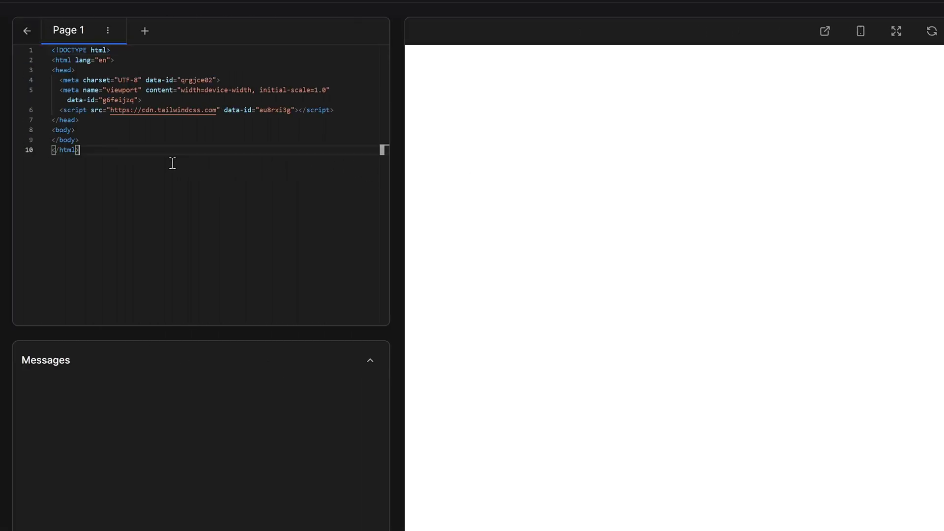
- Copy the Bloom matcha brief from Notepad into the UIBrainX message box and send it
drag(173, 163, 74, 49)
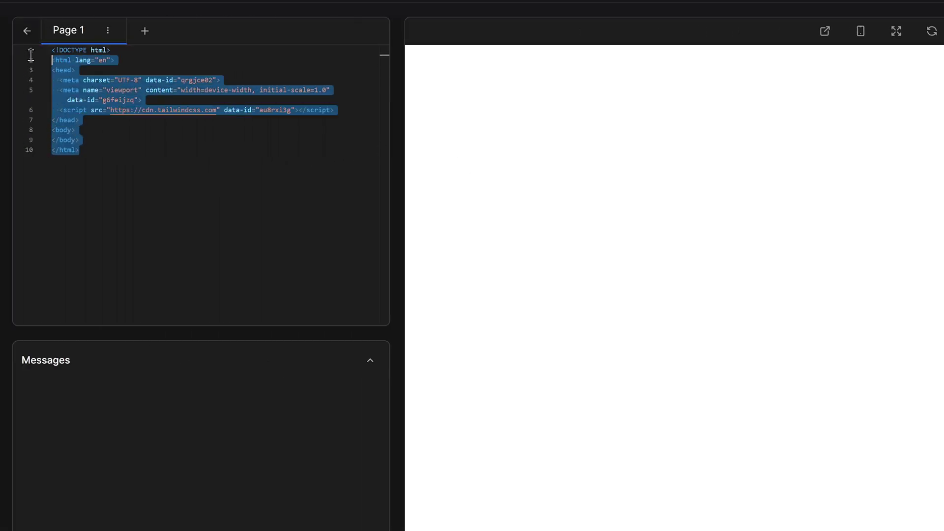
click(127, 462)
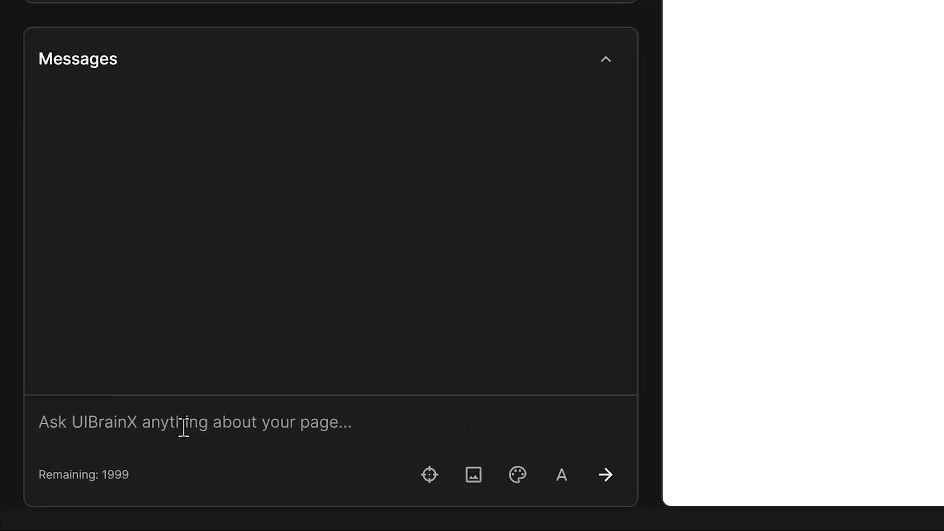
text(you can tell it to bu)
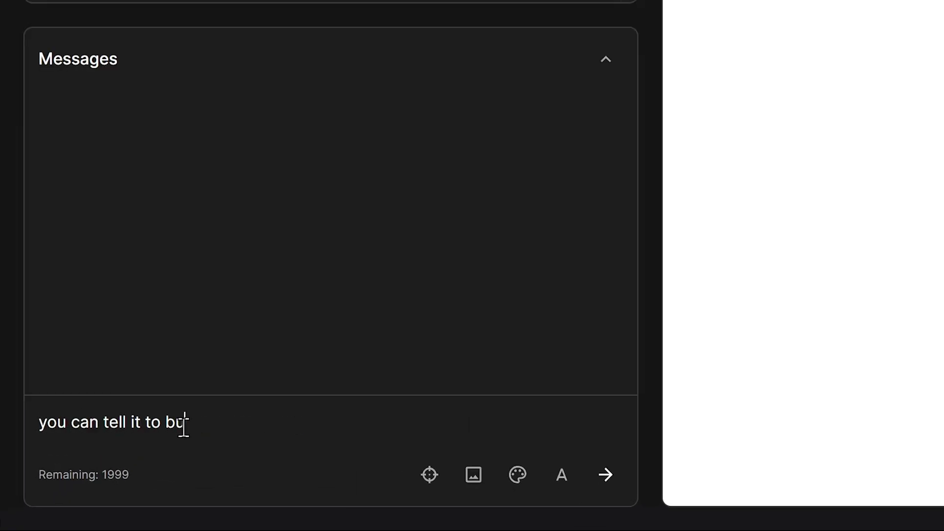
text(g.)
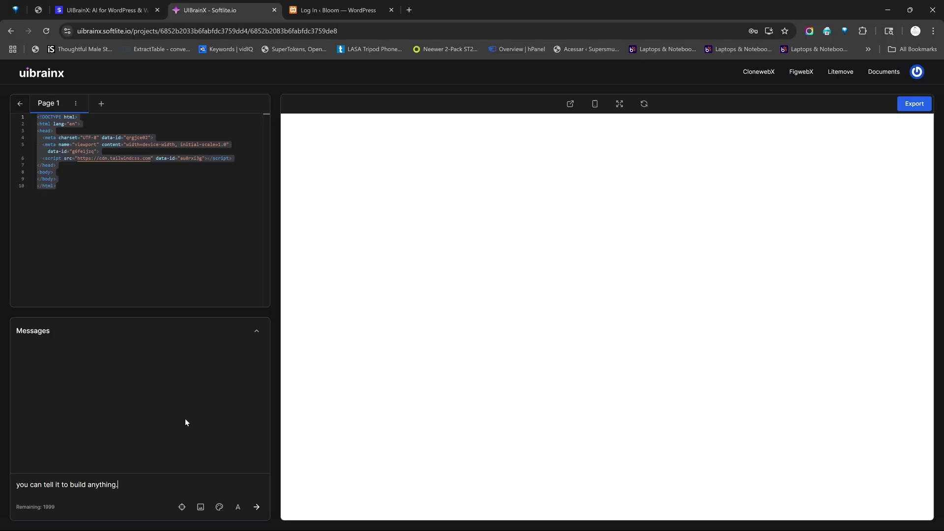
click(200, 507)
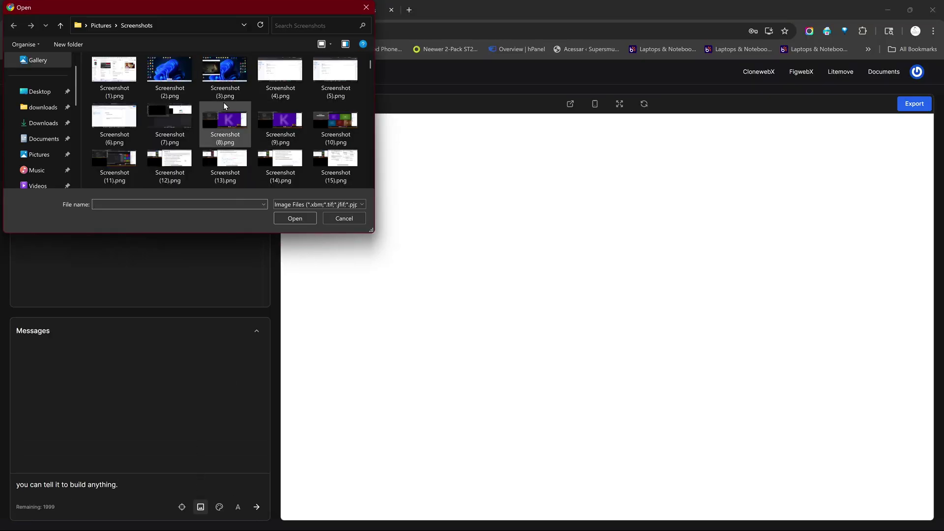
click(344, 218)
key(alt+Tab)
right_click(112, 56)
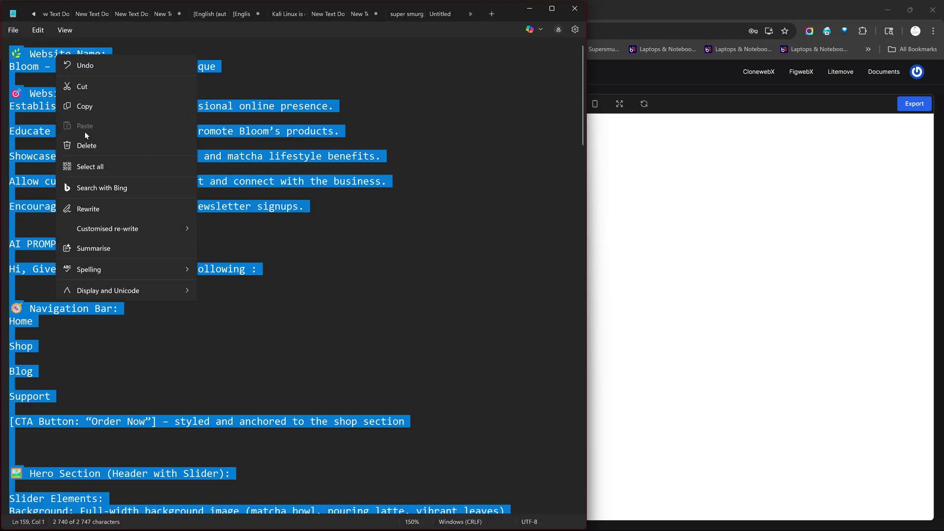
click(148, 106)
key(alt+Tab)
key(ctrl+v)
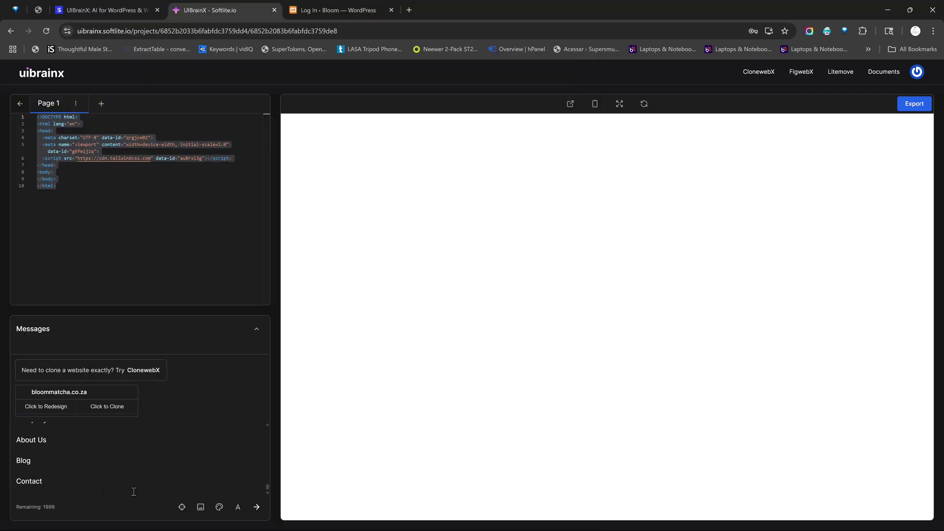
scroll(78, 483, up, 3)
scroll(78, 484, up, 3)
scroll(78, 483, up, 5)
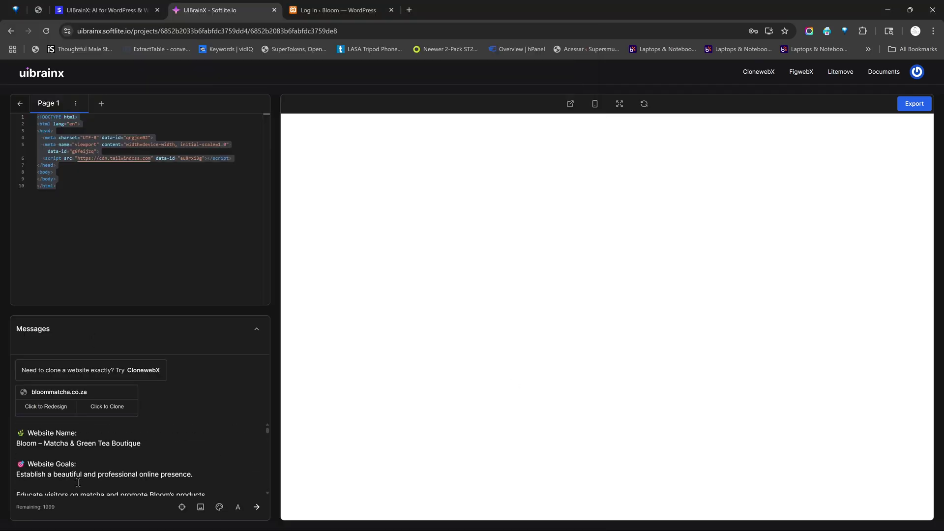
click(257, 506)
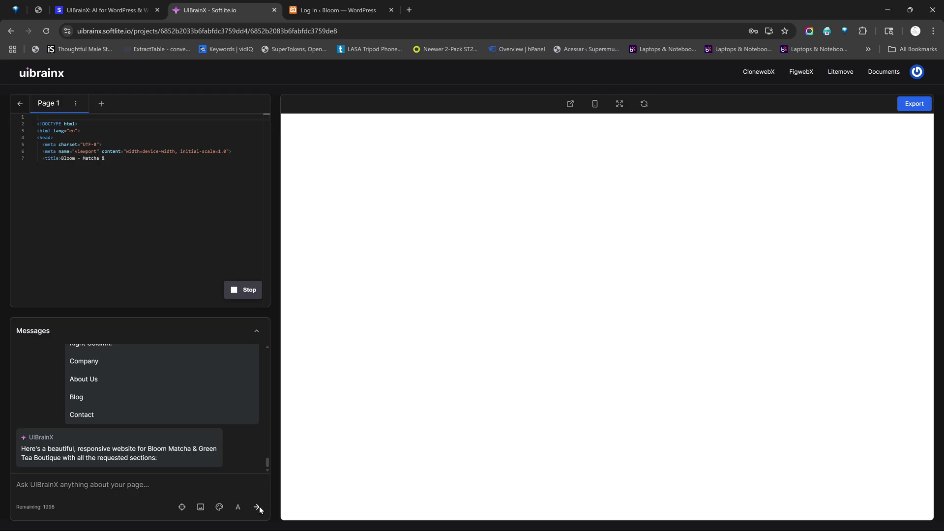
- Download the Softlite.io Integration Plugin zip from the Export options and check Chrome downloads
click(914, 103)
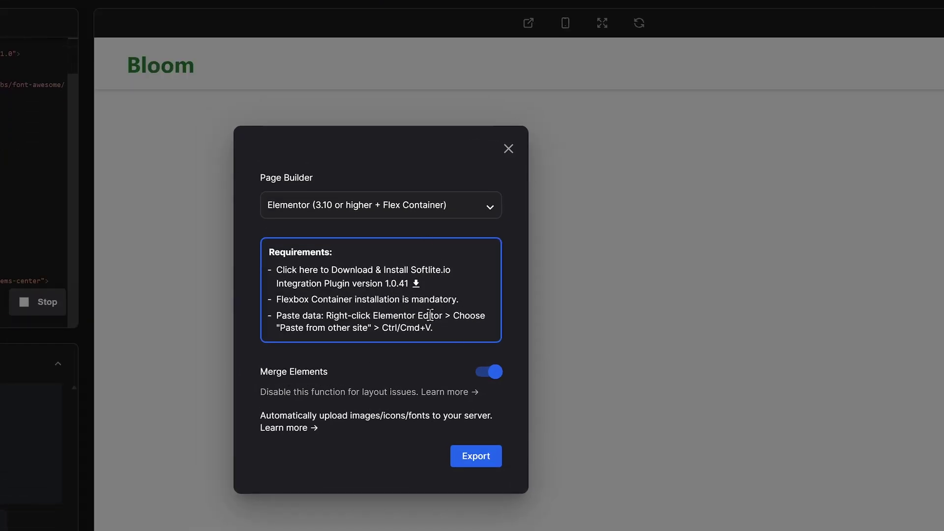
click(398, 283)
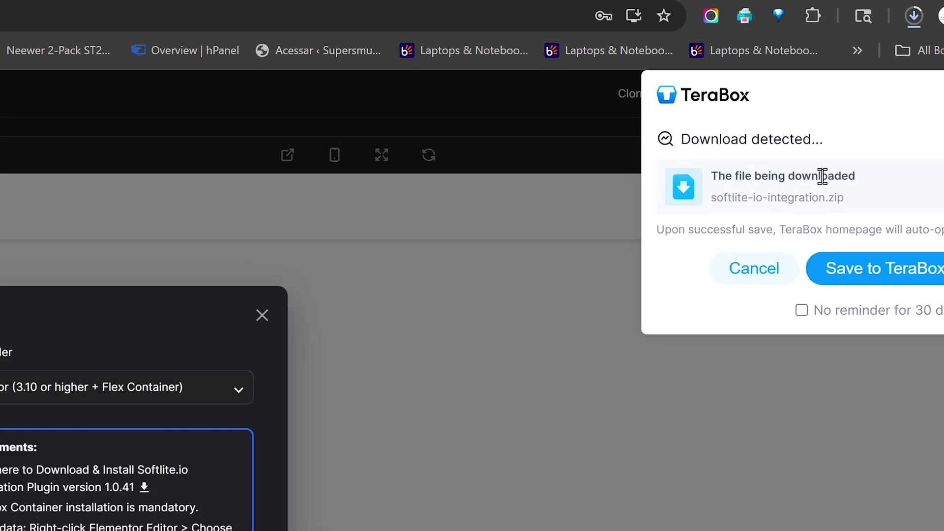
click(915, 16)
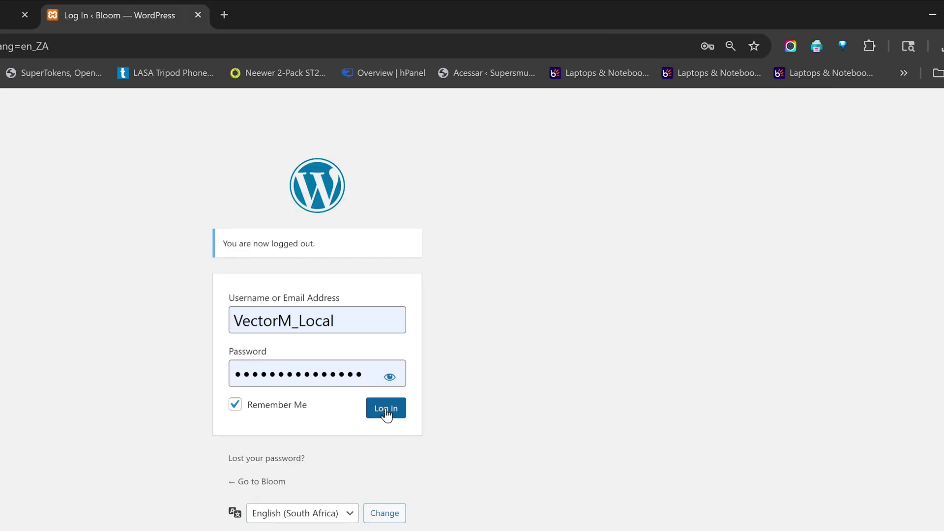
- Log in to the Bloom WordPress site
click(385, 411)
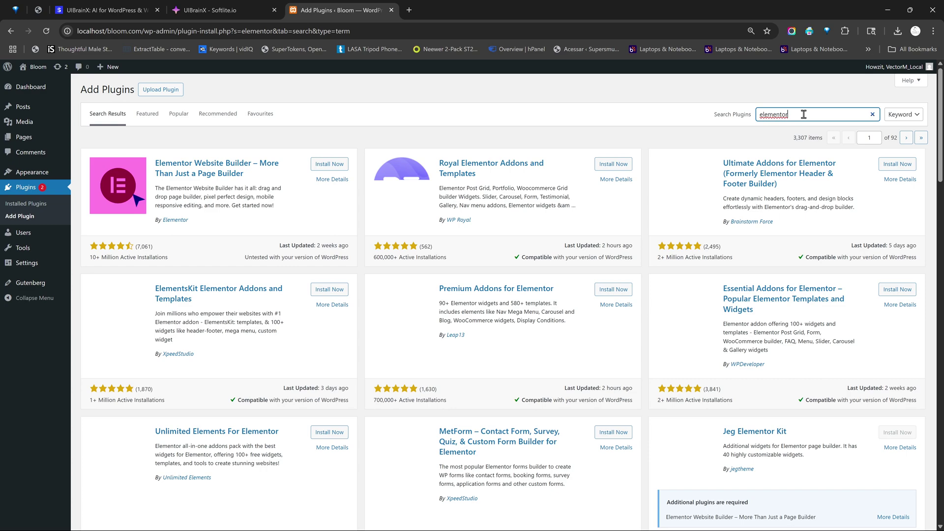
- Install and activate Elementor, then upload, install and activate softlite-io-integration.zip
click(327, 163)
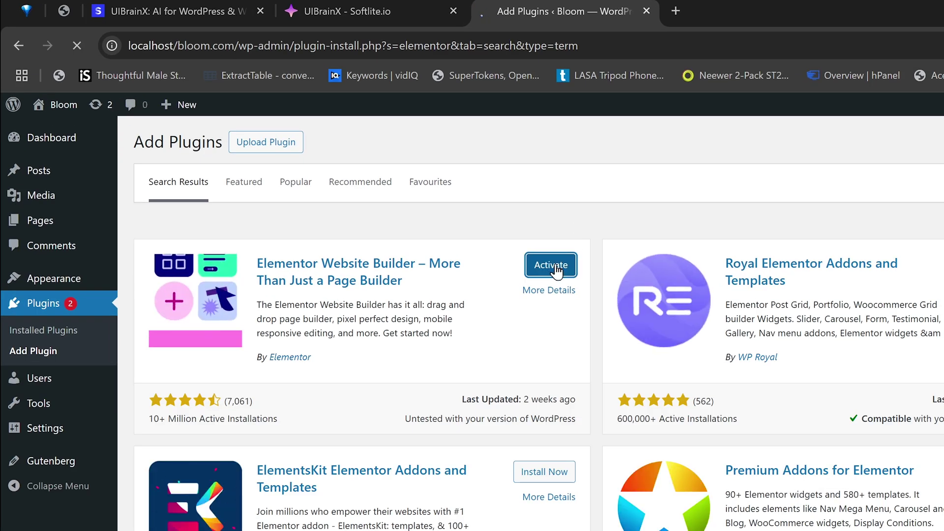
click(538, 267)
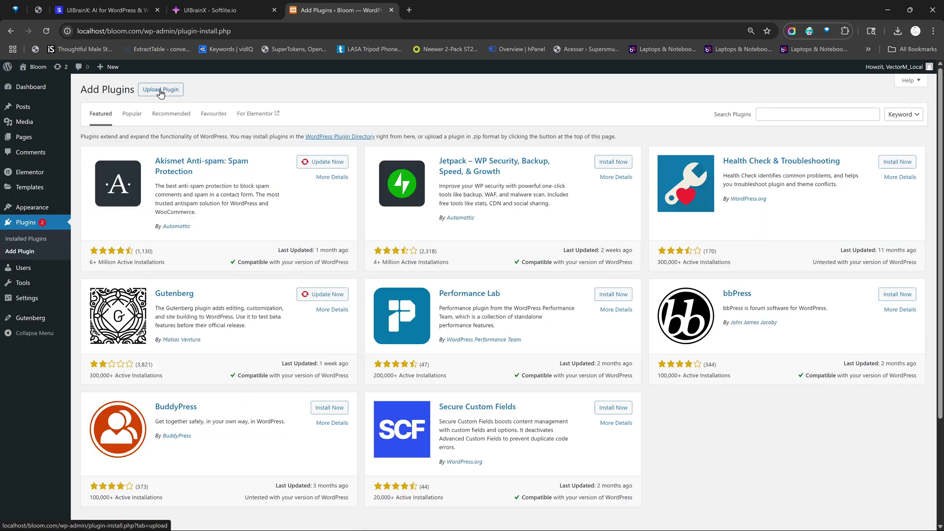
click(160, 91)
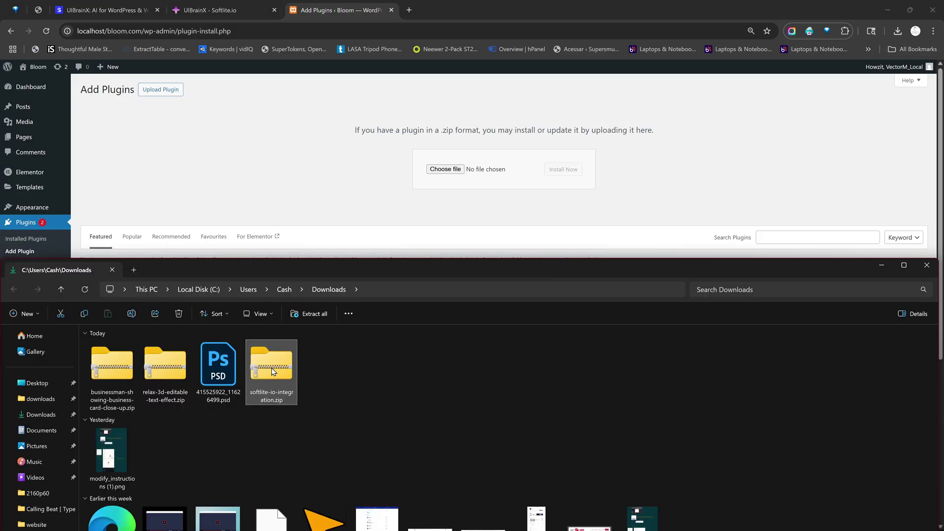
drag(271, 368, 463, 173)
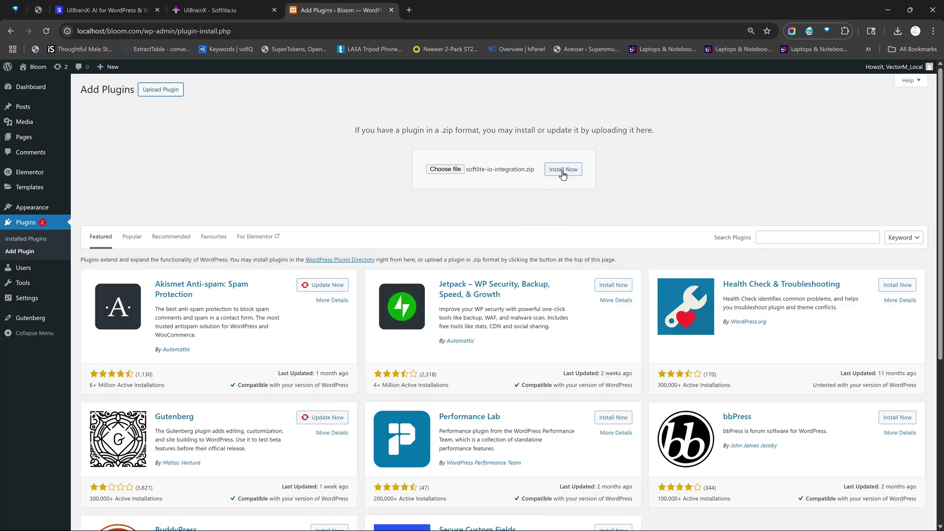
click(563, 174)
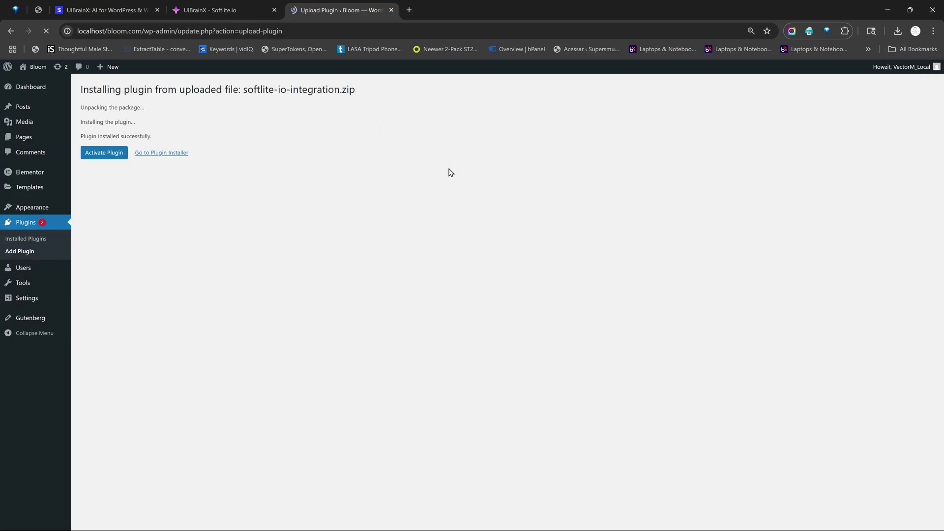
click(106, 156)
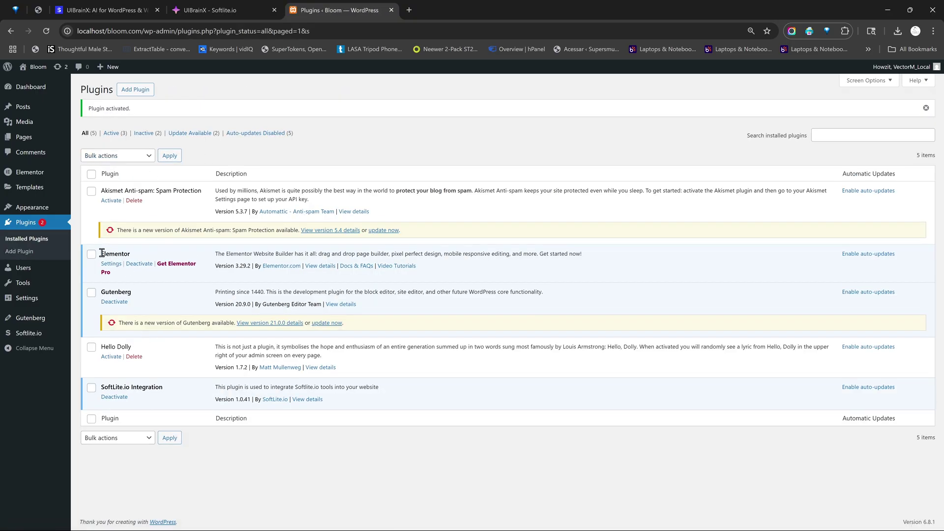
drag(103, 389, 157, 389)
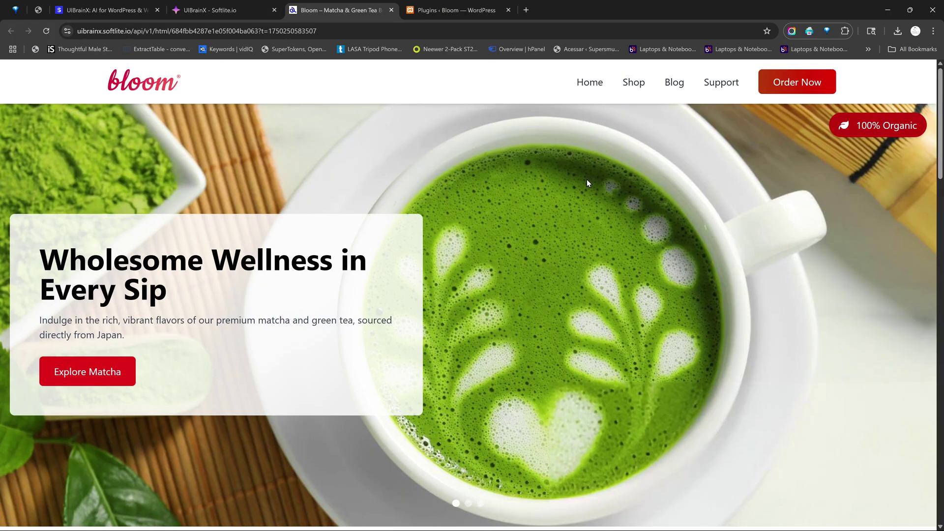
scroll(588, 182, down, 3)
scroll(594, 188, down, 2)
scroll(598, 192, down, 3)
scroll(602, 201, down, 2)
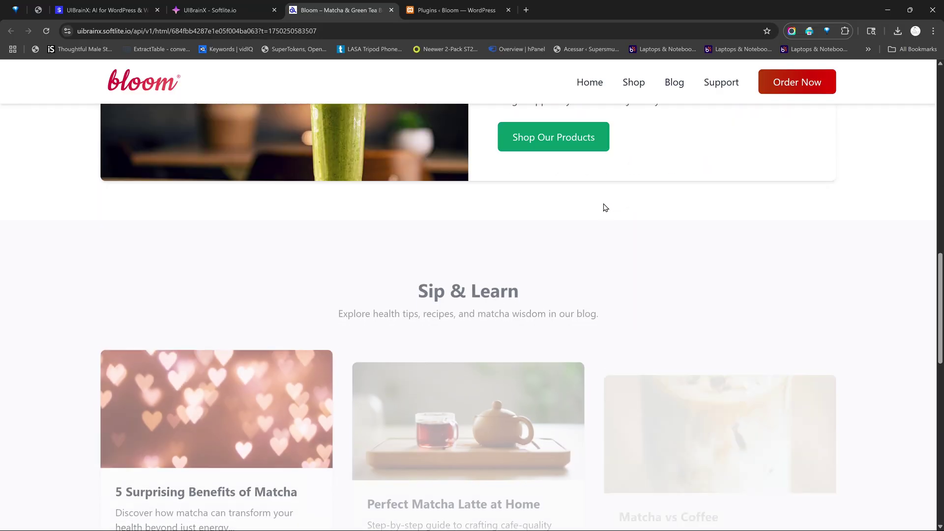
scroll(603, 208, down, 2)
scroll(601, 217, down, 1)
scroll(601, 211, down, 2)
scroll(601, 211, down, 3)
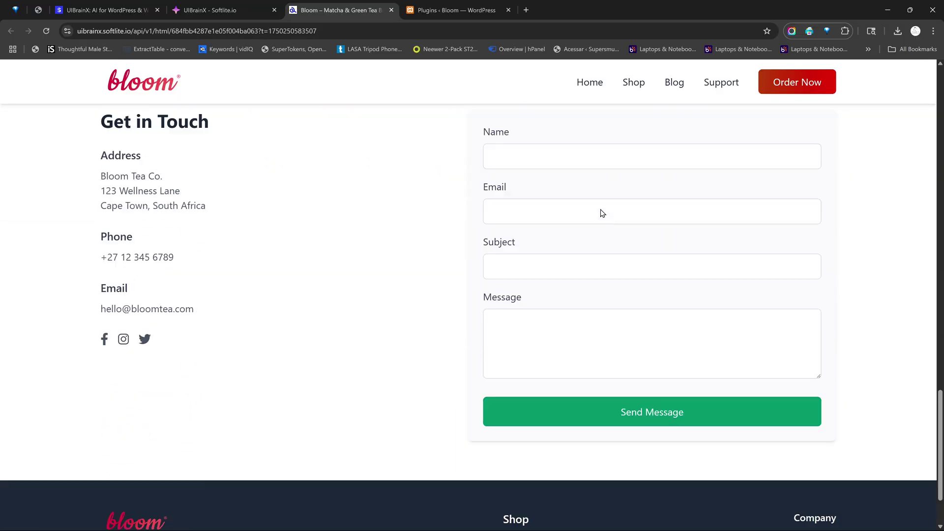
scroll(601, 213, down, 2)
scroll(600, 231, up, 3)
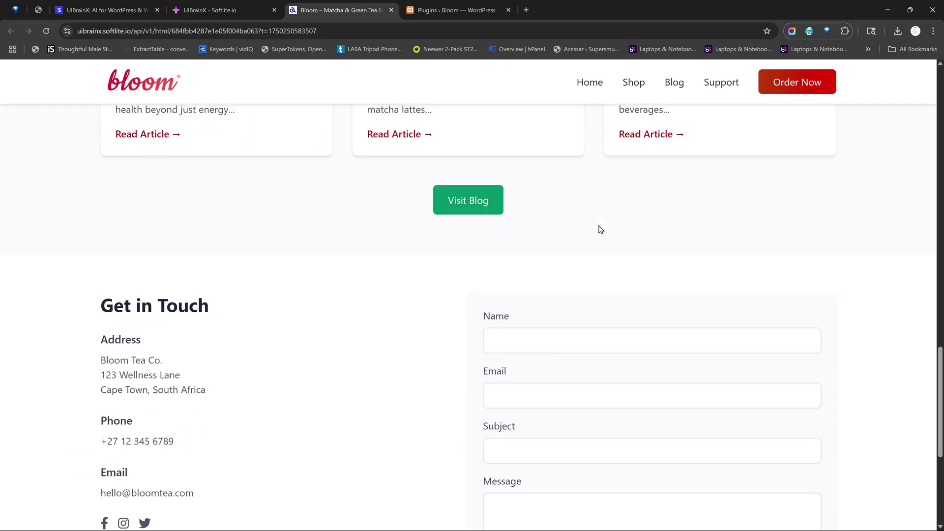
scroll(599, 229, up, 3)
scroll(599, 229, up, 3)
scroll(600, 232, up, 5)
scroll(599, 231, up, 3)
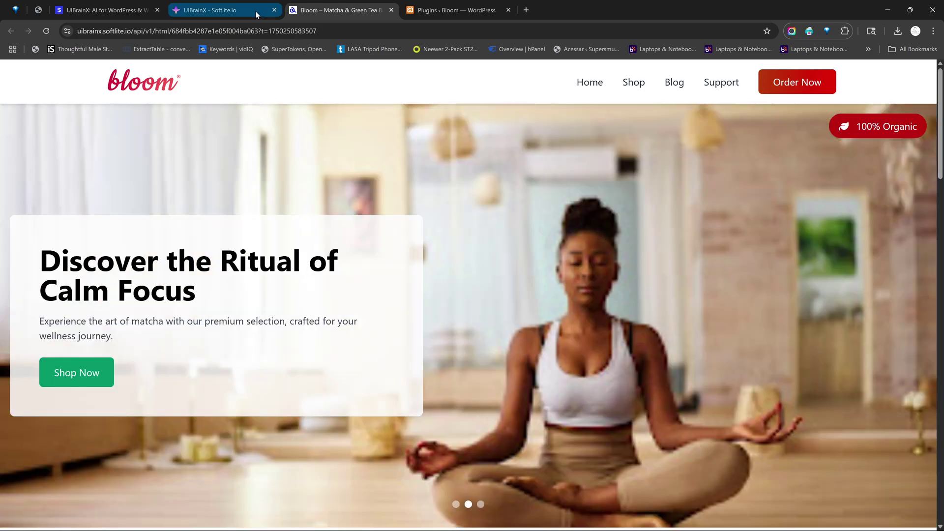
- Return to the UIBrainX project editor and show the add-page options
click(222, 11)
click(101, 106)
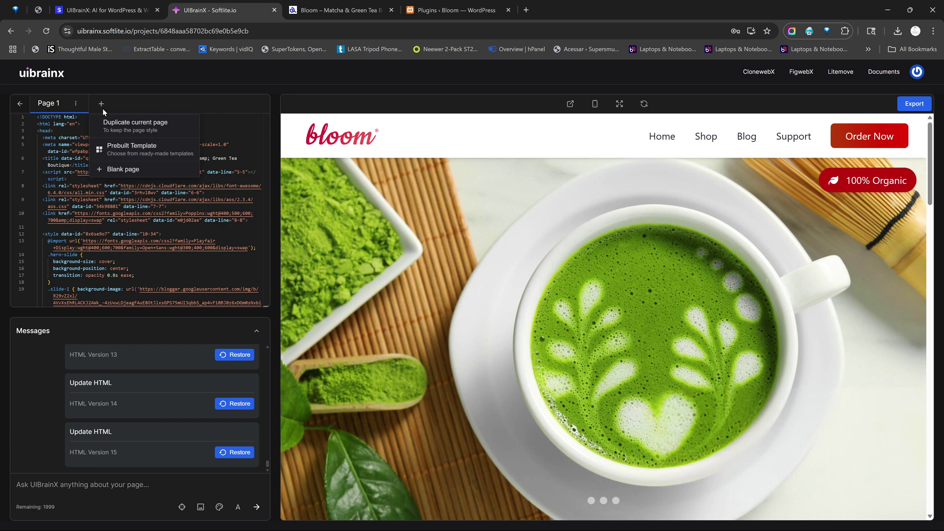
- Close the add-page menu and export the Bloom page with Elementor as the page builder
click(138, 91)
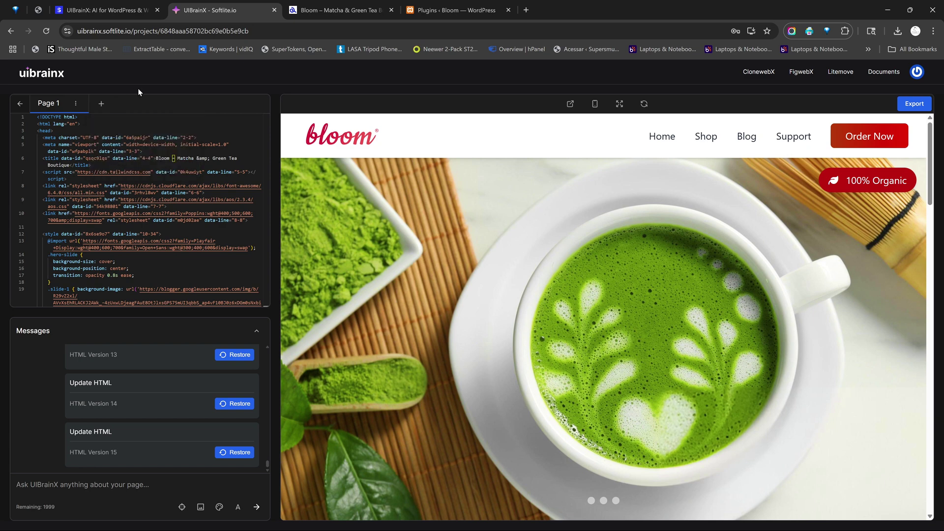
click(912, 105)
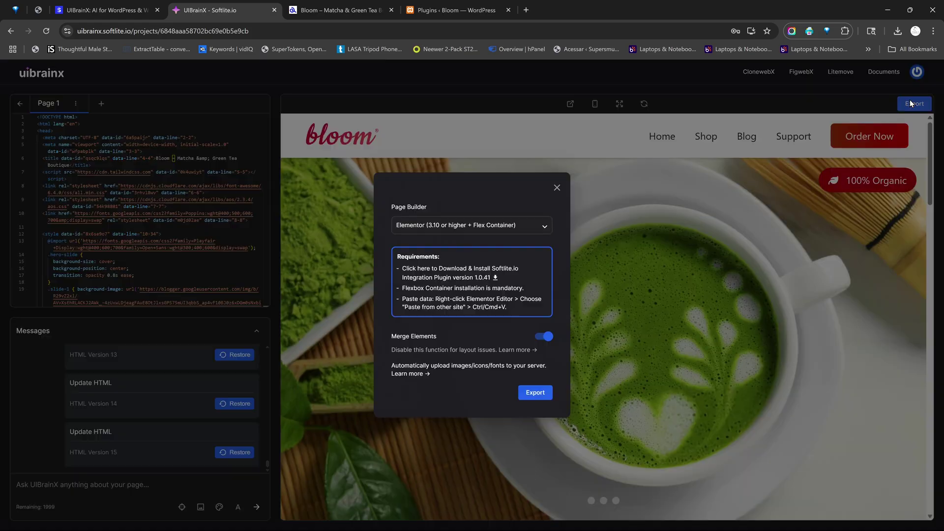
click(521, 225)
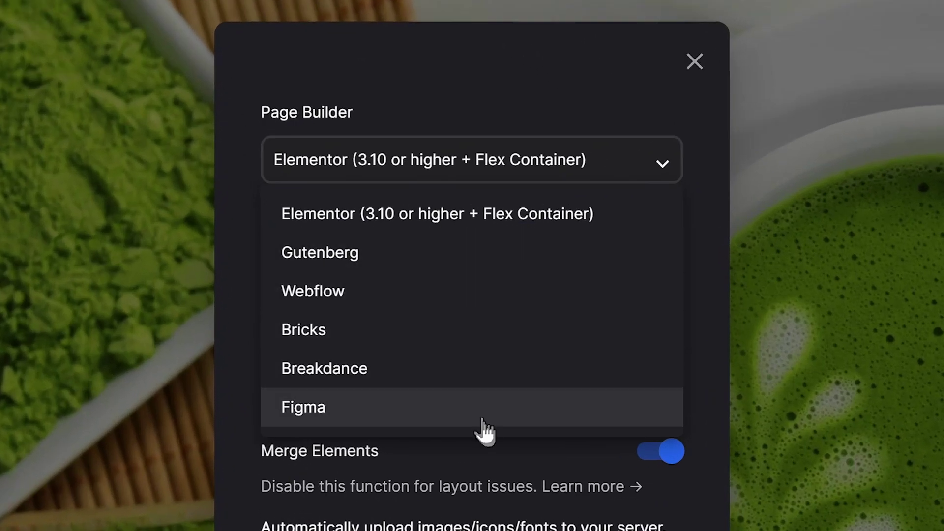
click(458, 229)
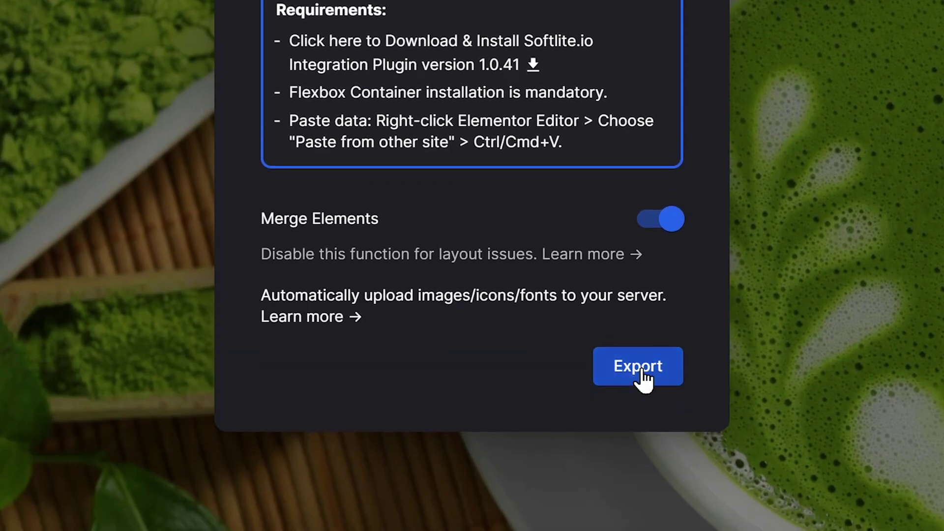
click(641, 369)
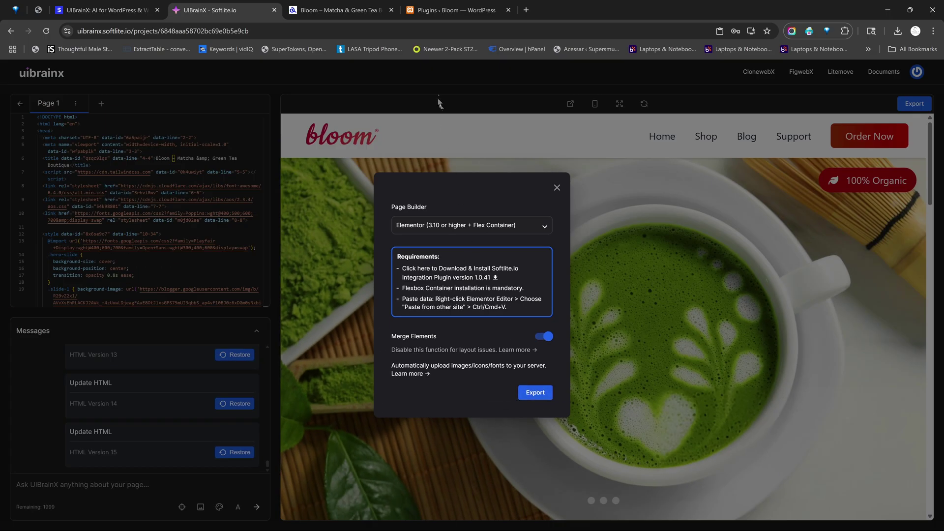
- Add a new WordPress page and open it in Elementor
click(445, 13)
mouse_move(45, 234)
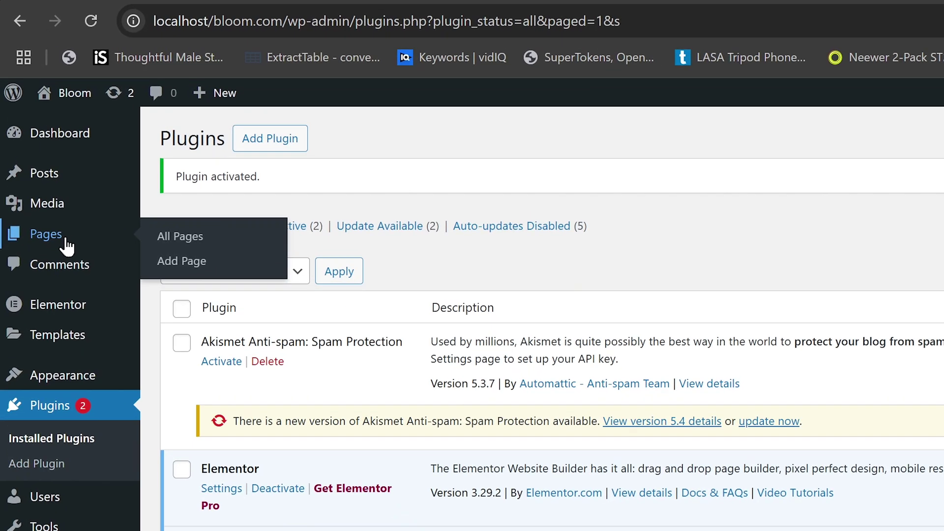
click(55, 241)
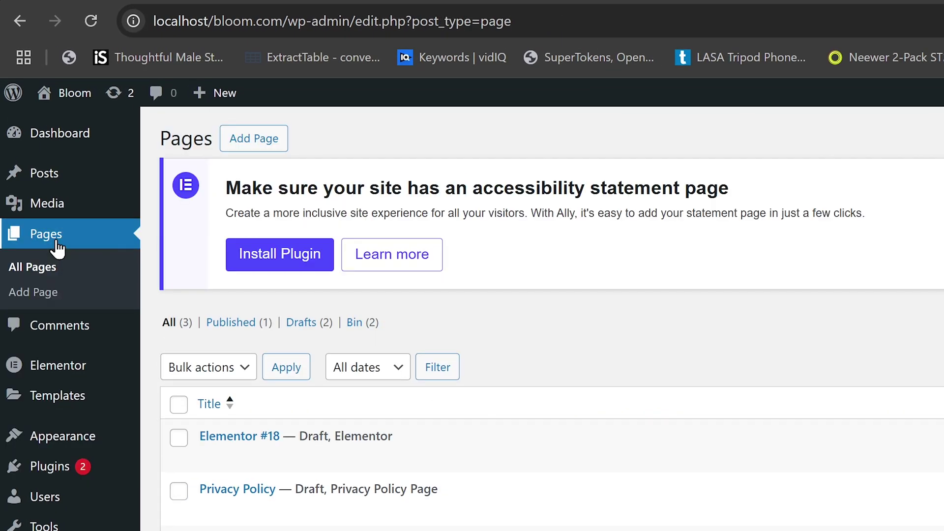
click(249, 139)
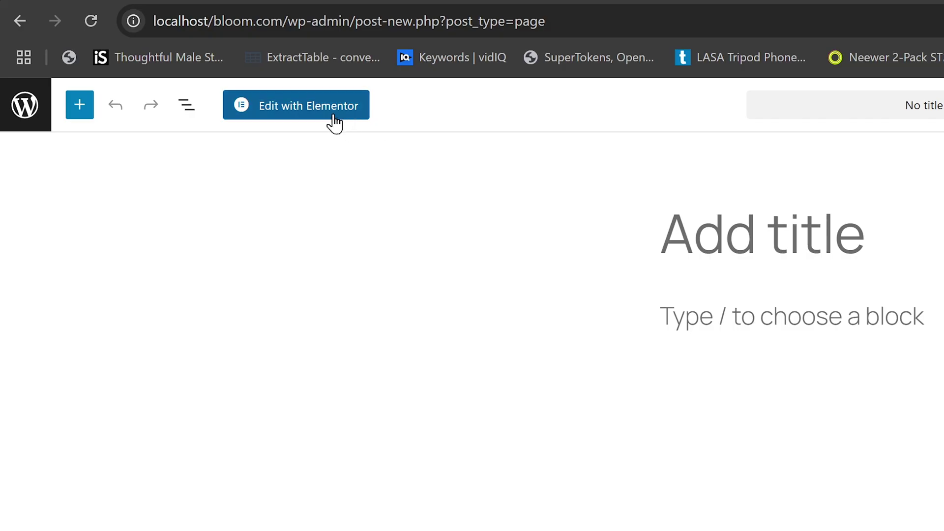
click(332, 120)
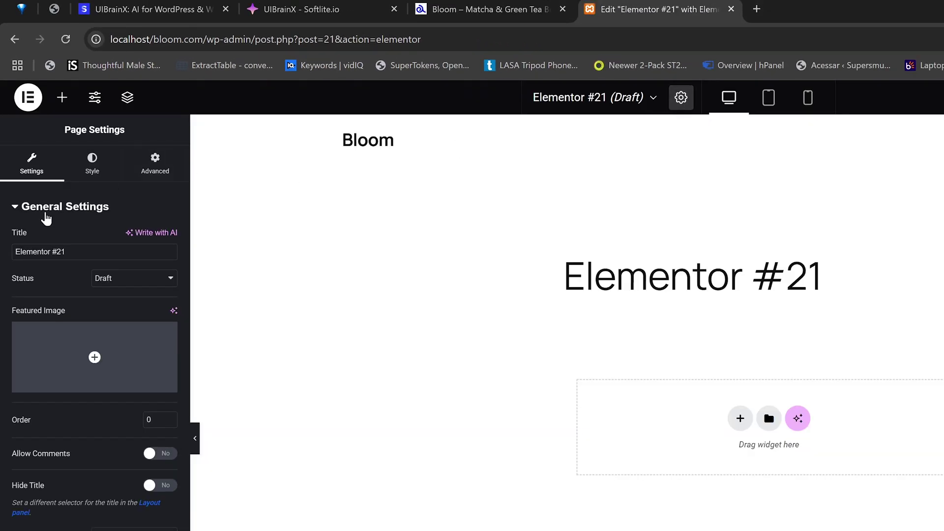
- Rename the page to HOMEPAGE and set its layout to Elementor Canvas
click(91, 251)
key(BackSpace)
key(BackSpace)
key(BackSpace)
key(BackSpace)
text(HOM)
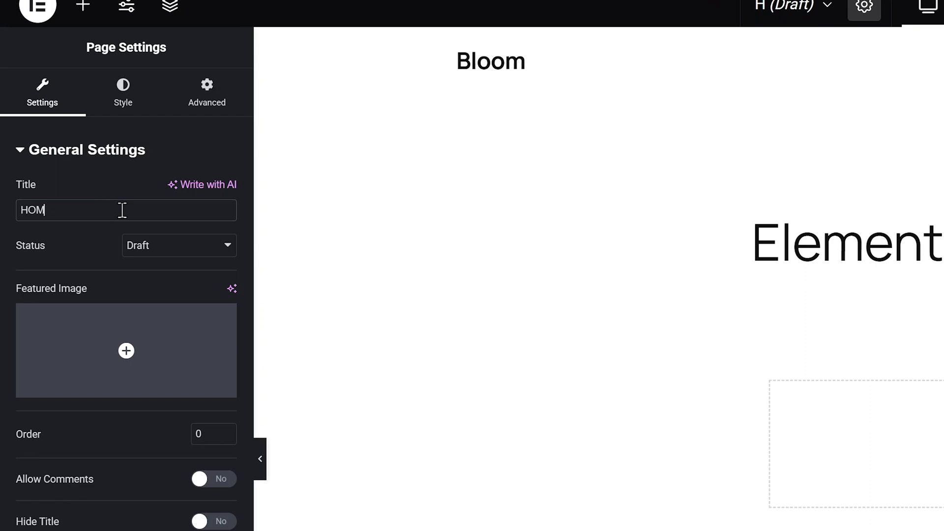
text(EPAGE)
click(207, 243)
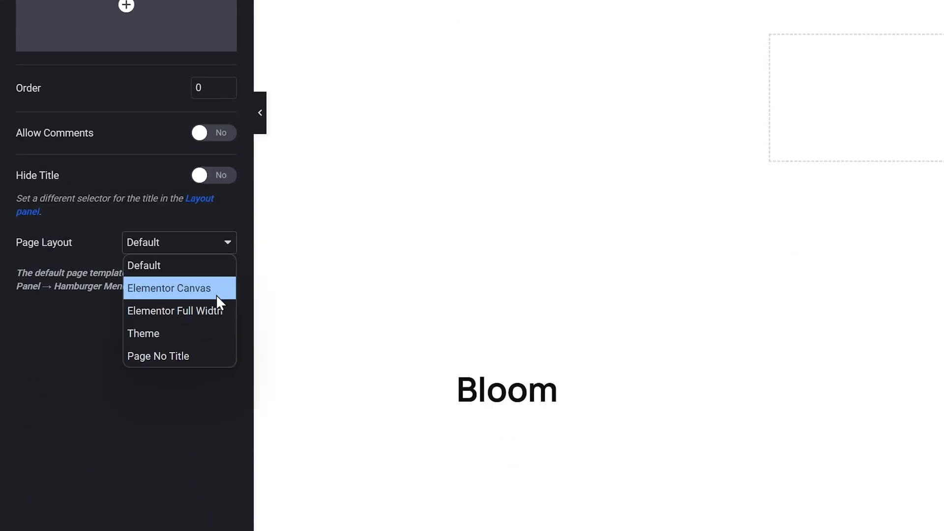
click(185, 289)
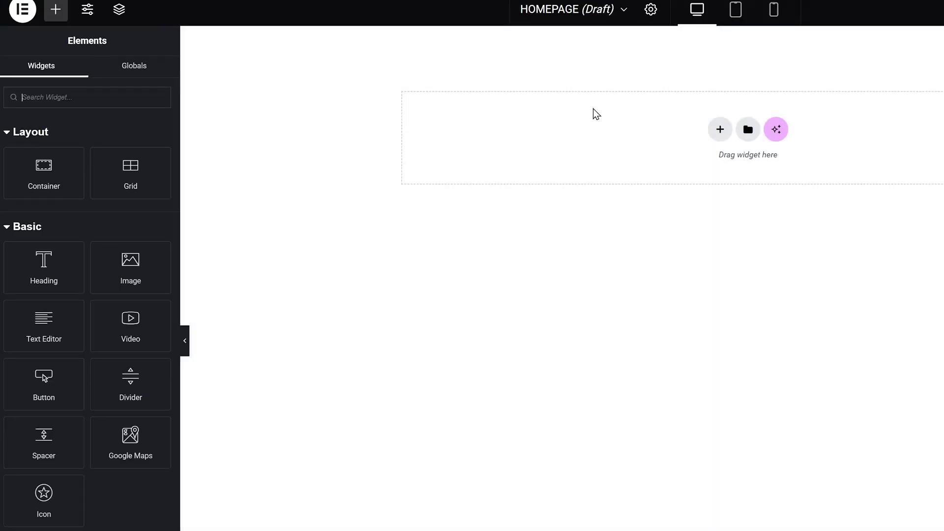
- Paste the copied Bloom matcha layout into the empty canvas using Paste from other site
right_click(638, 144)
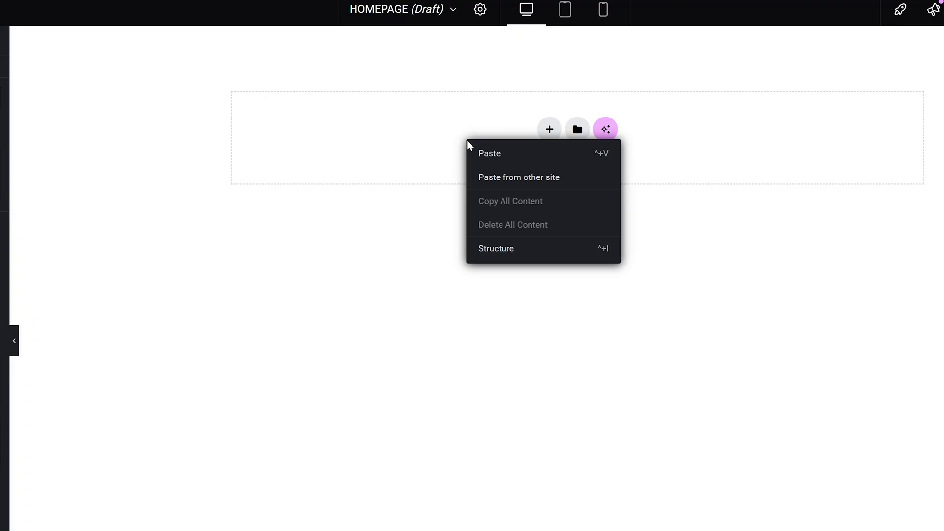
click(523, 181)
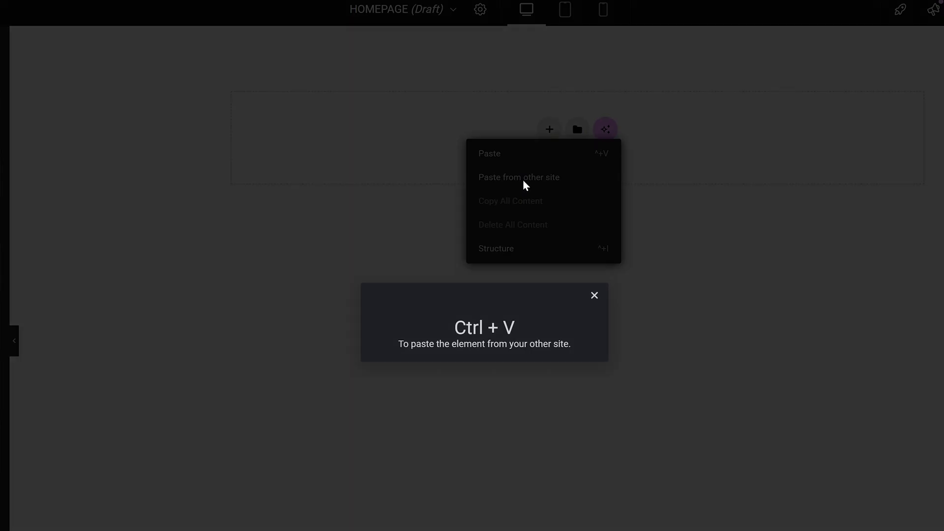
key(ctrl+v)
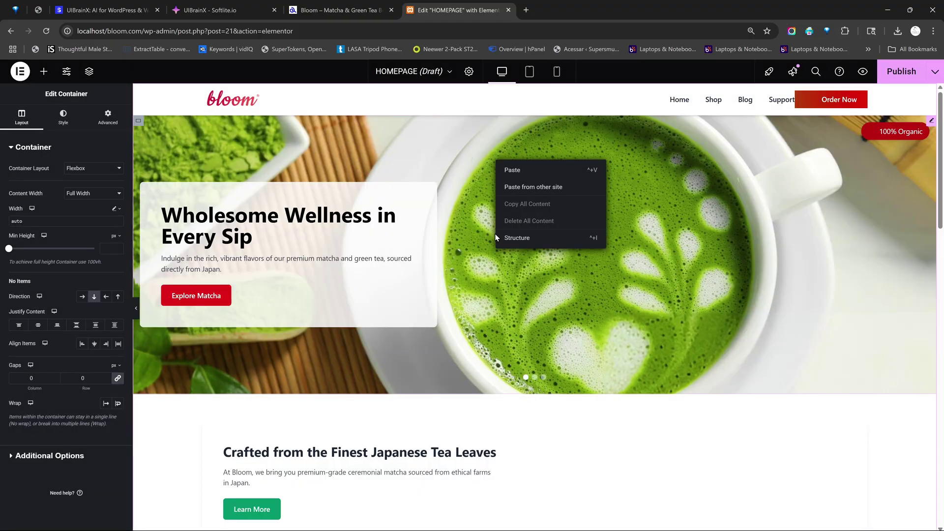
scroll(491, 243, down, 7)
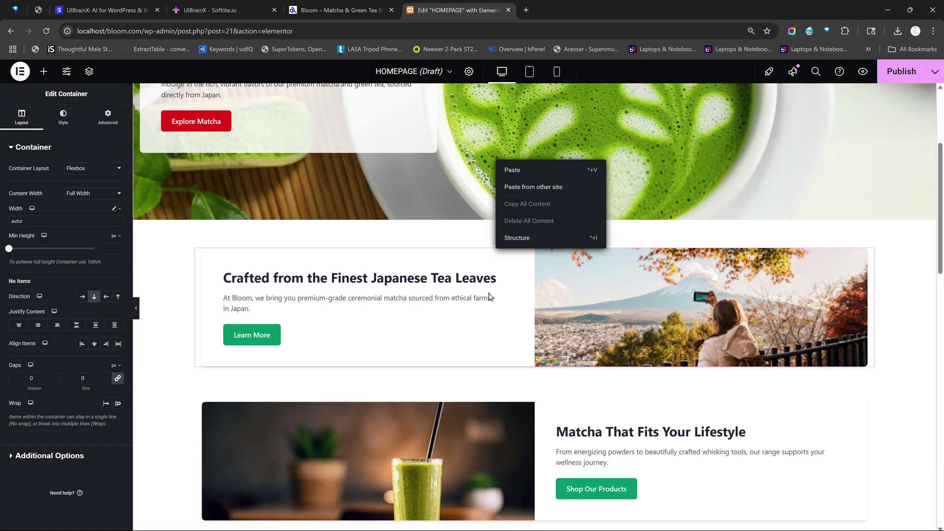
scroll(489, 297, down, 4)
scroll(488, 296, down, 4)
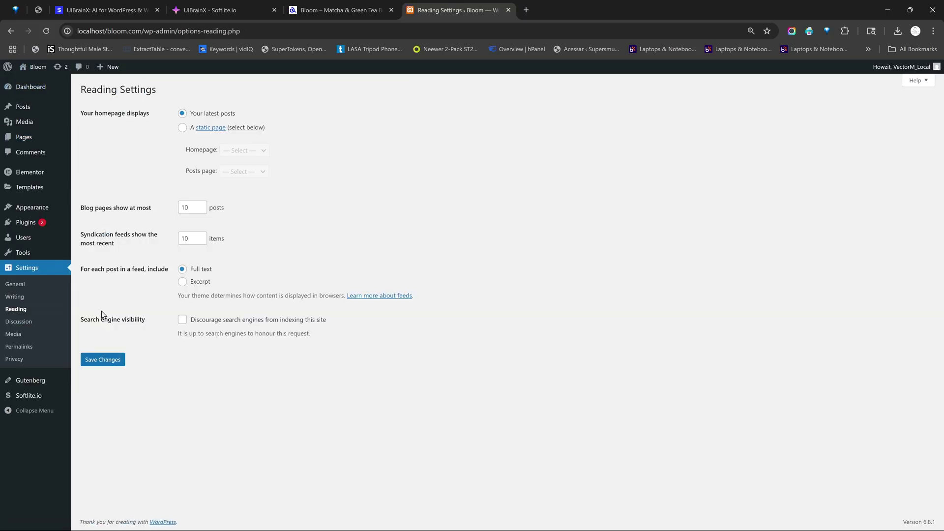
- Set HOMEPAGE as the static homepage in Reading settings and save the changes
click(182, 127)
click(243, 150)
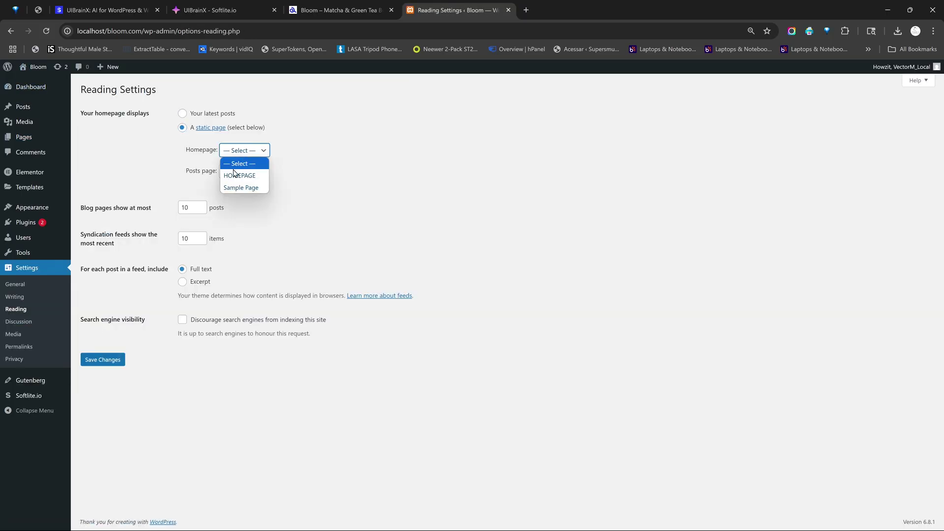
click(244, 177)
click(111, 363)
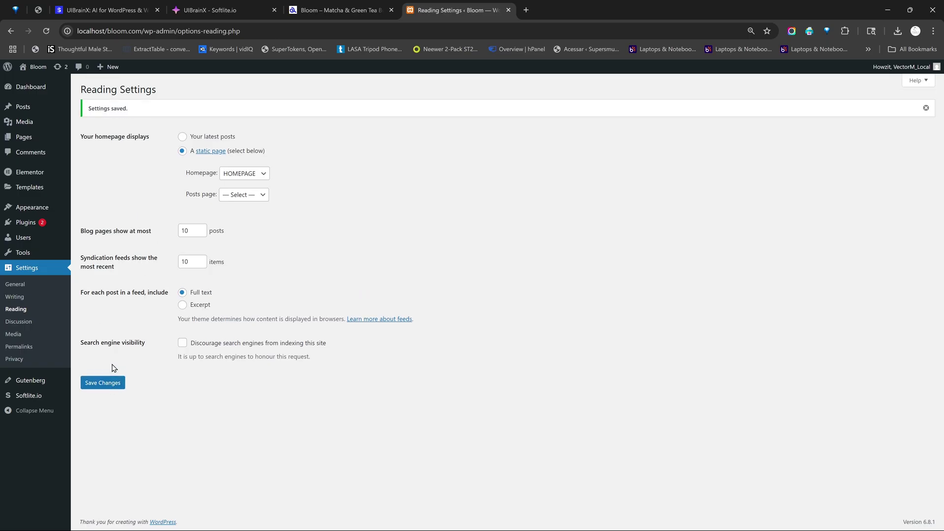
click(102, 383)
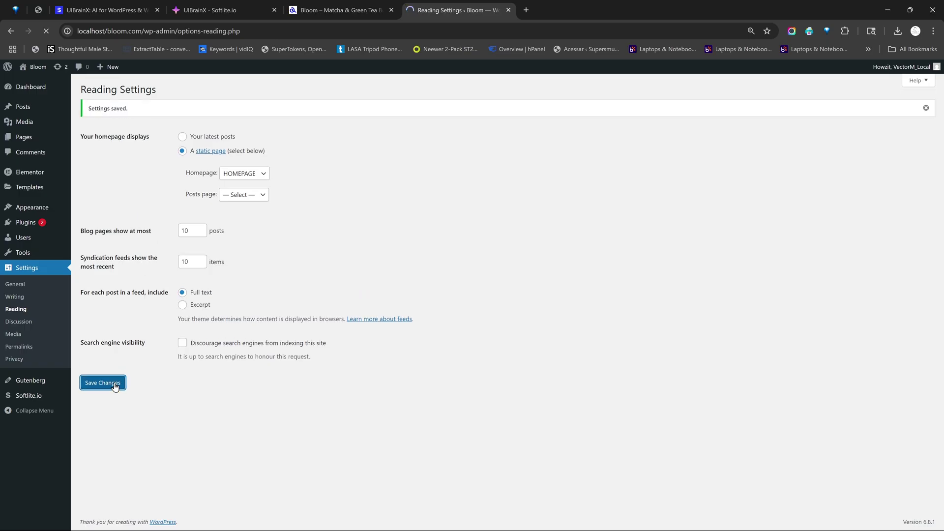
mouse_move(35, 66)
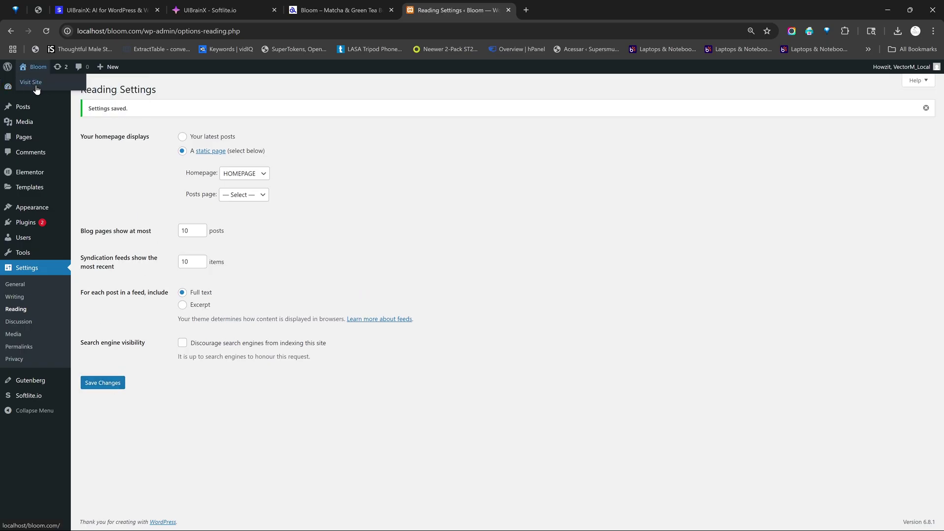
right_click(35, 91)
- Open the live Bloom site in a new tab and shrink the window to phone width
click(73, 98)
click(587, 8)
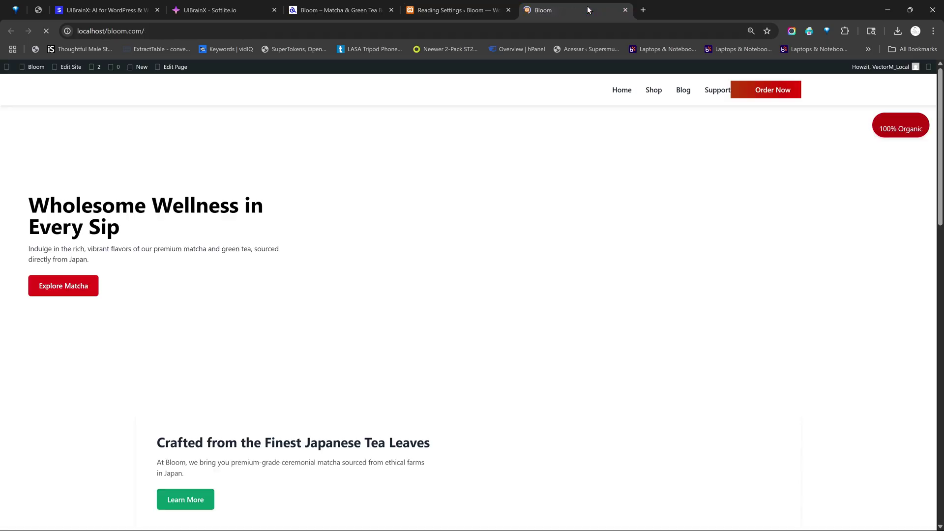
scroll(432, 241, down, 5)
scroll(457, 251, down, 4)
scroll(487, 281, down, 3)
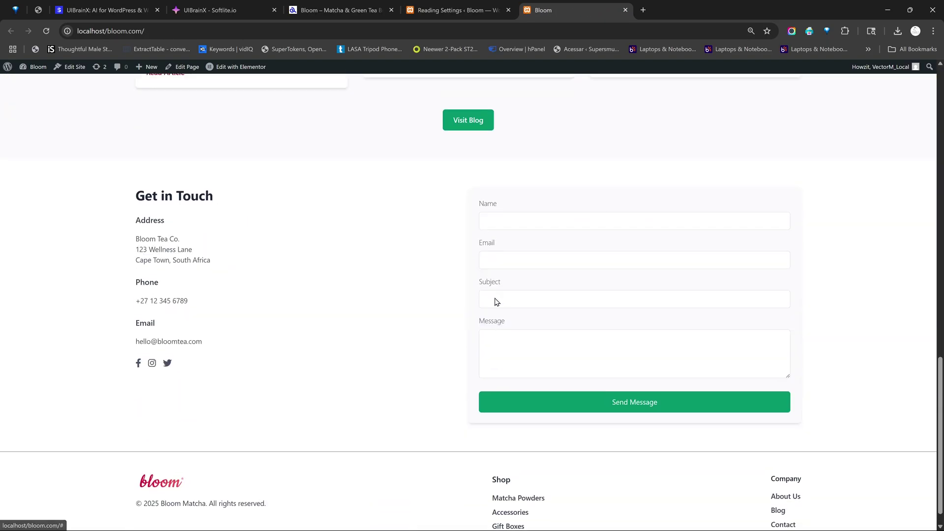
scroll(496, 301, up, 3)
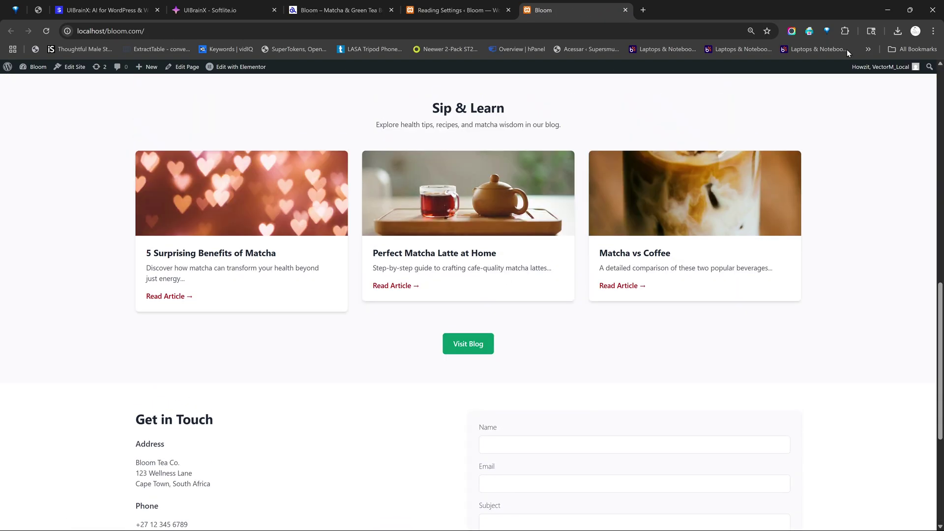
click(907, 11)
drag(492, 147, 525, 147)
drag(605, 253, 605, 506)
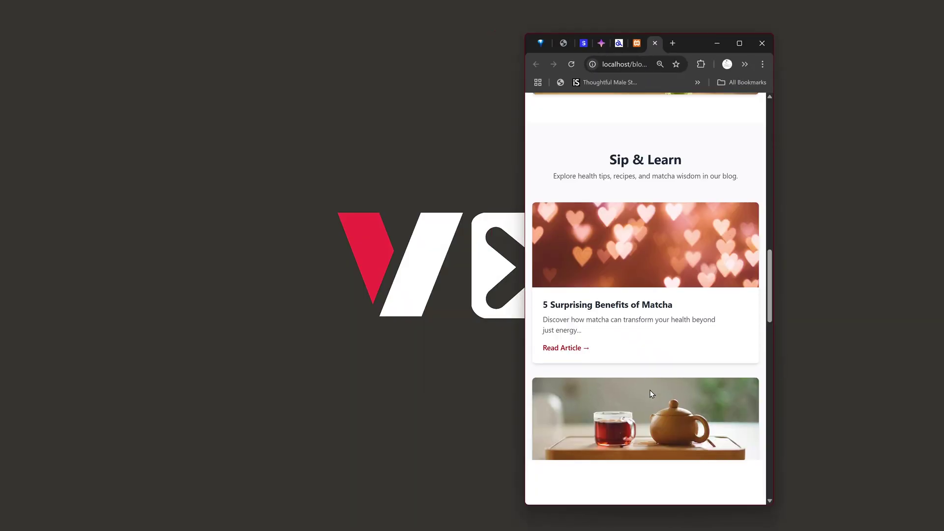
scroll(650, 395, down, 3)
scroll(651, 406, down, 3)
scroll(649, 411, down, 4)
click(635, 238)
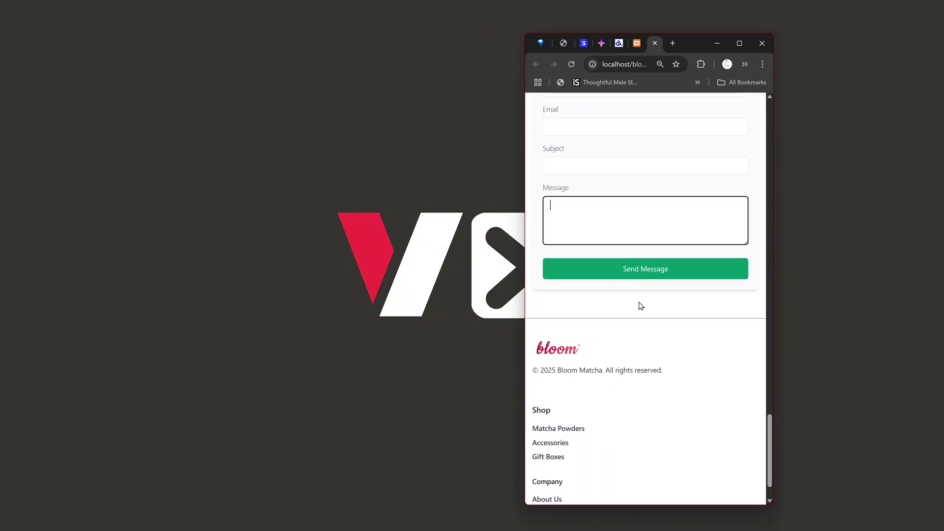
scroll(639, 305, up, 2)
scroll(639, 362, up, 2)
mouse_move(772, 228)
mouse_down()
mouse_move(745, 228)
mouse_move(929, 234)
mouse_up()
- Highlight the 100 messages plan's $7 price and its builders, messages and Premium Support features
drag(526, 234, 316, 249)
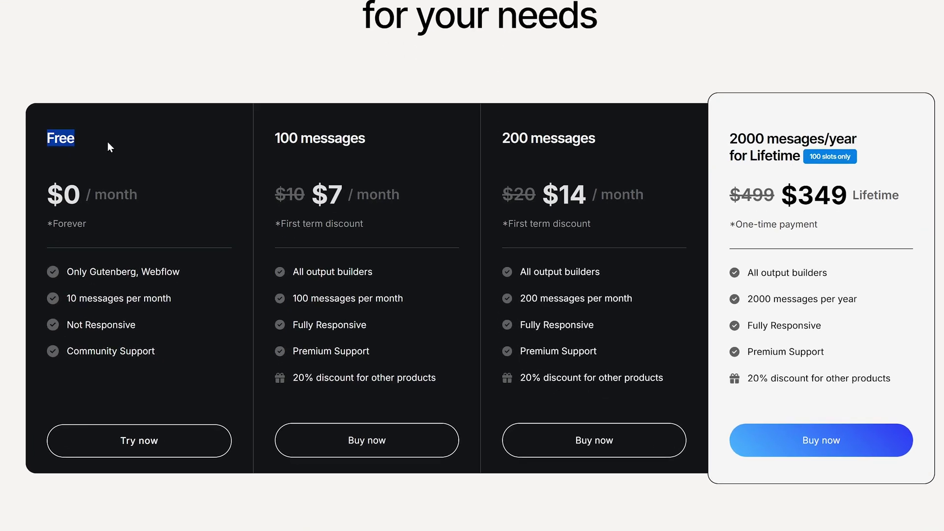
drag(275, 194, 411, 197)
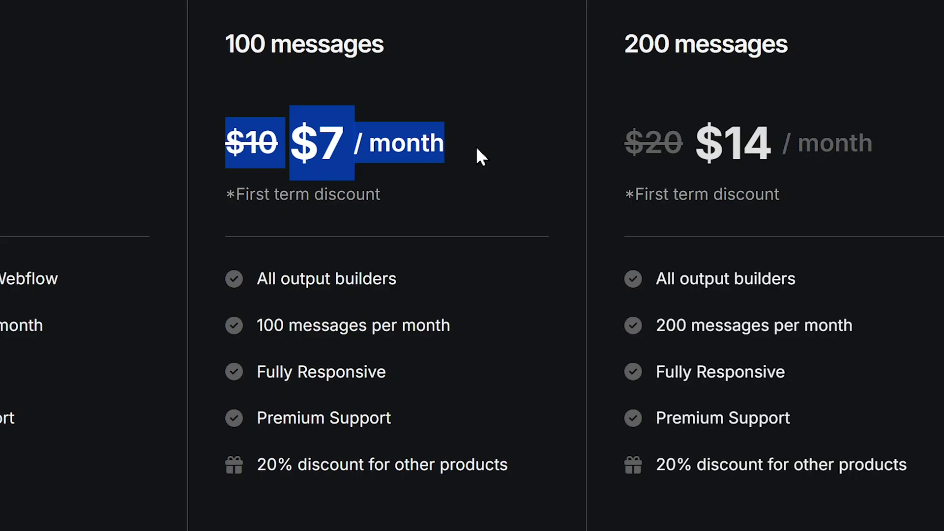
triple_click(300, 278)
drag(256, 327, 484, 325)
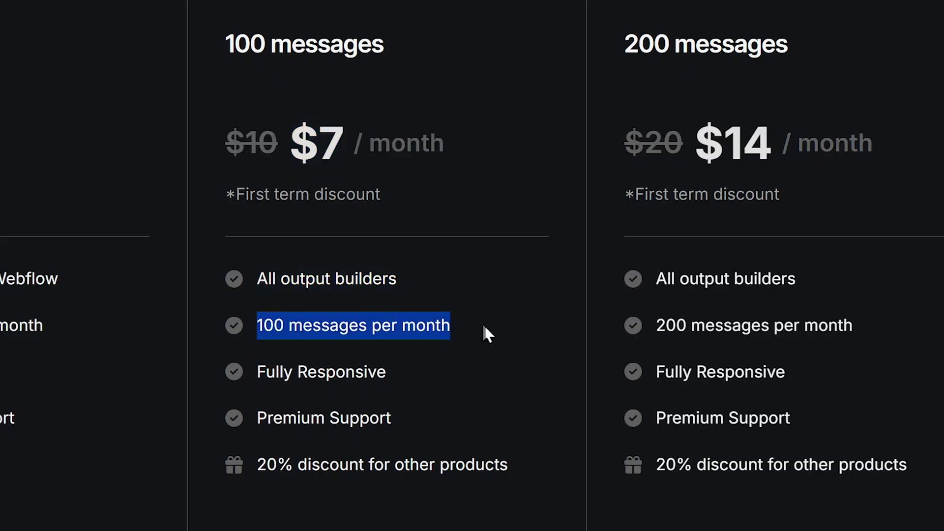
drag(256, 418, 453, 422)
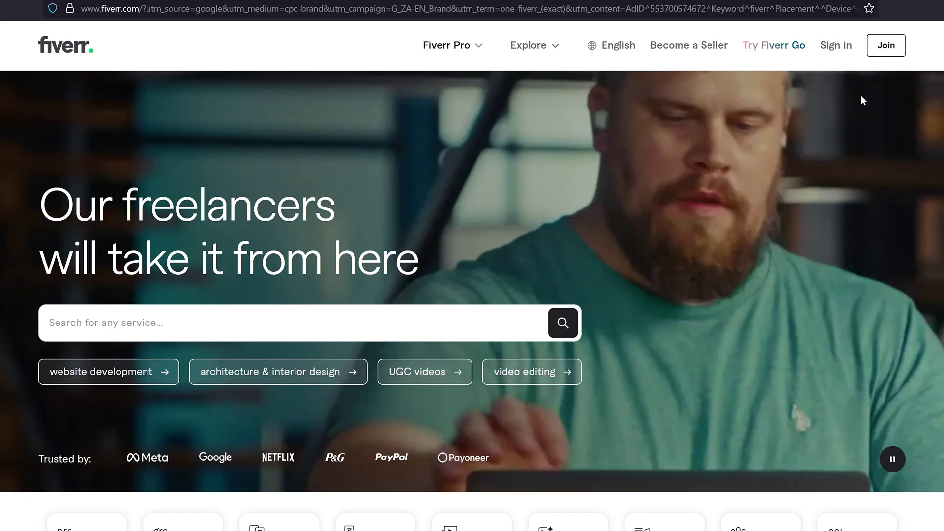
- Sign up with email and correct the gig title to 'build a fast AI Powered WordPress website'
click(885, 45)
click(598, 272)
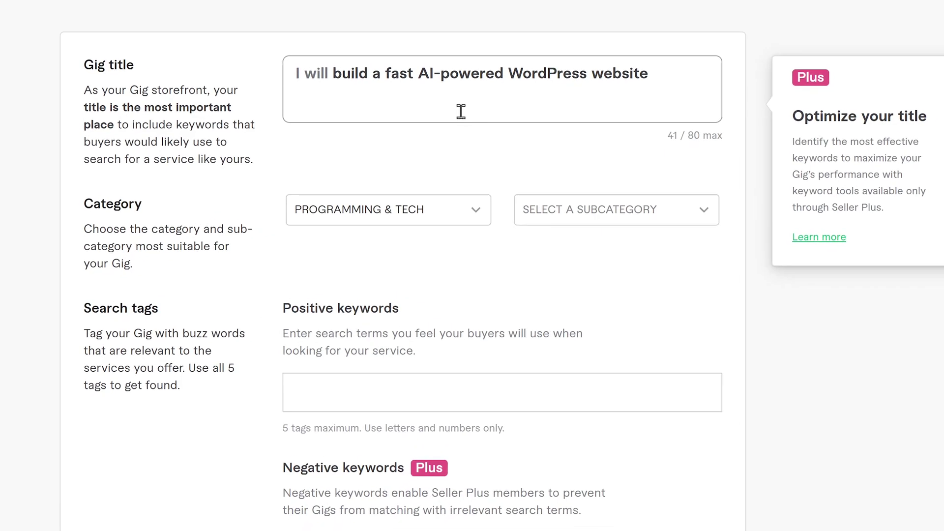
key(BackSpace)
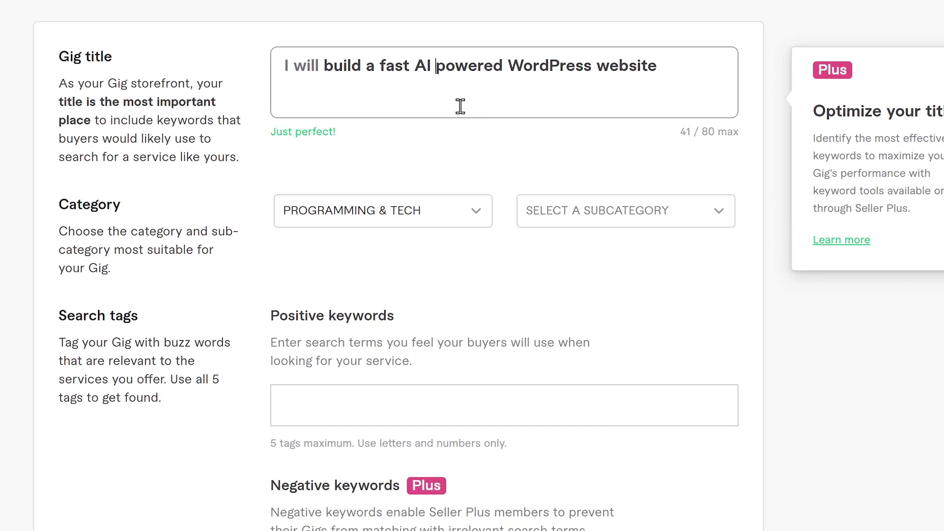
click(446, 65)
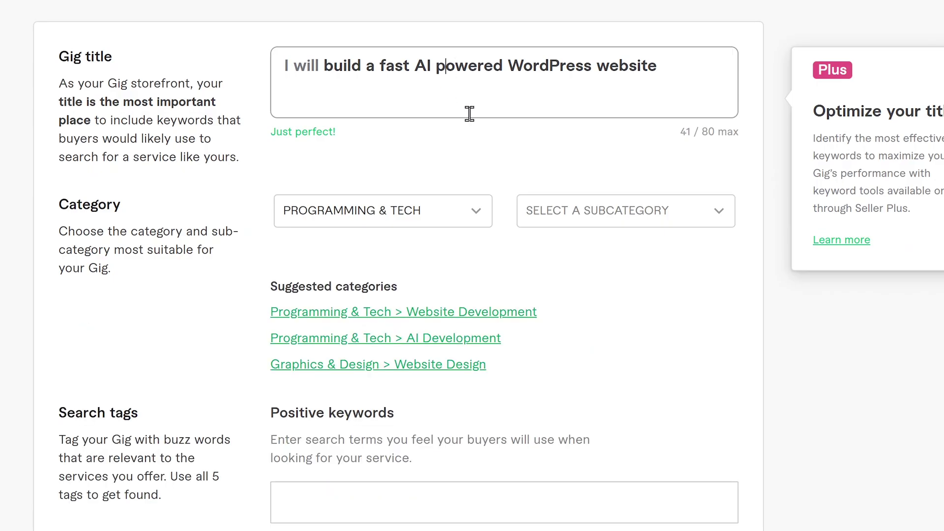
key(BackSpace)
text(P)
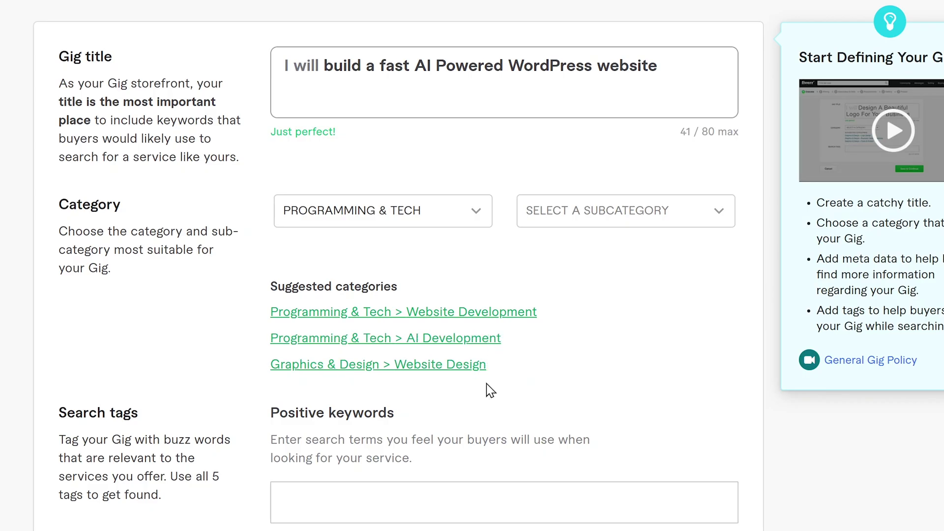
- Choose the Website Development subcategory and add tags AI WordPress Design, Elementor Builder, Fast Delivery
click(587, 236)
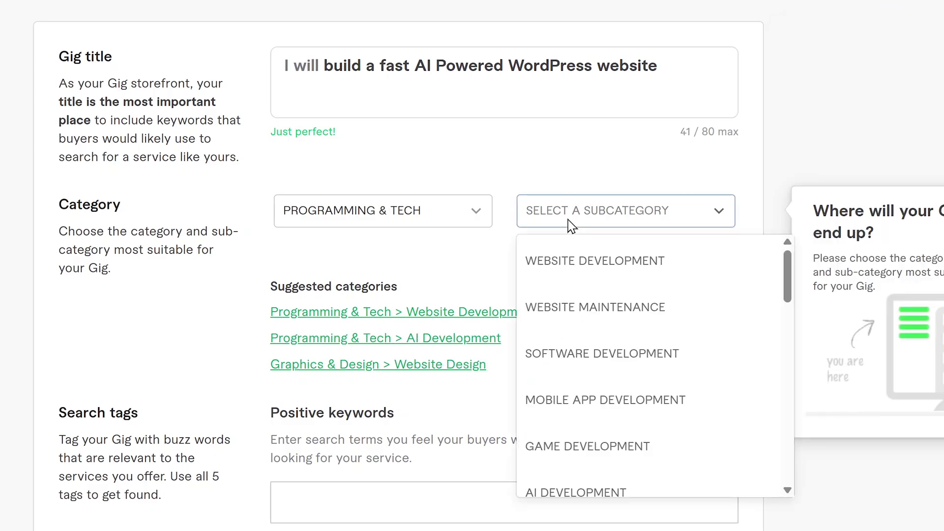
click(639, 272)
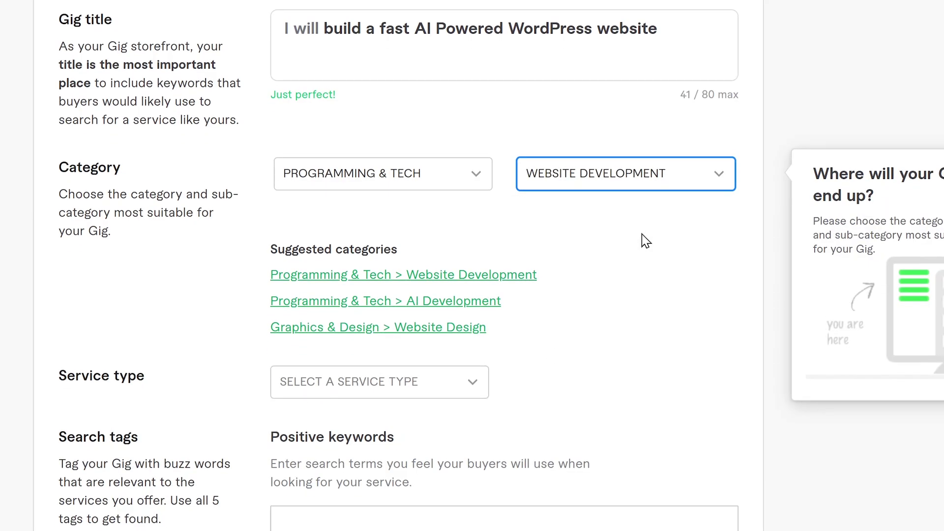
scroll(450, 354, down, 5)
text(ai)
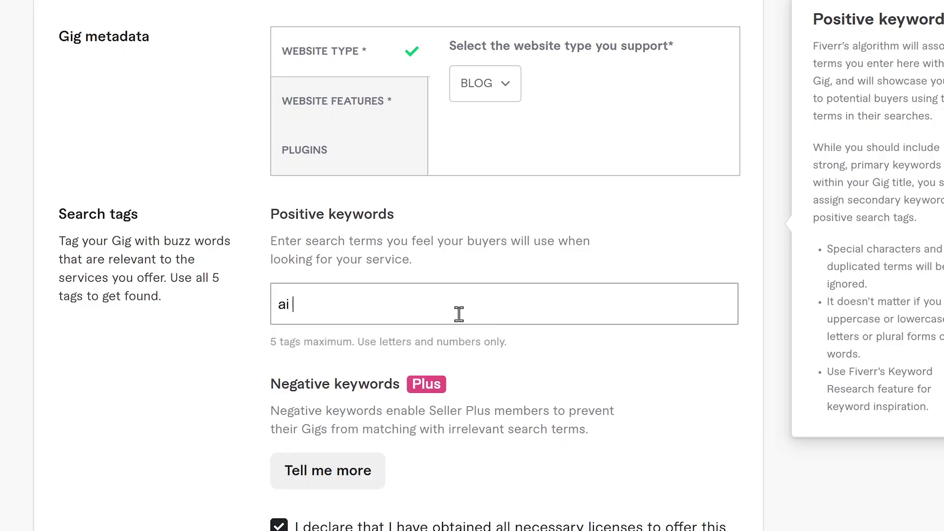
text( wordpre)
text(ss desi)
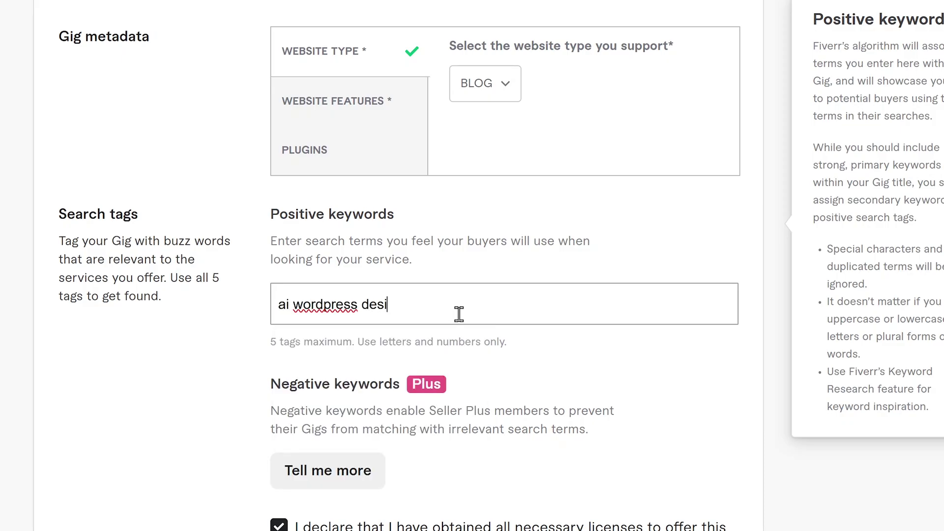
text(gn)
key(Return)
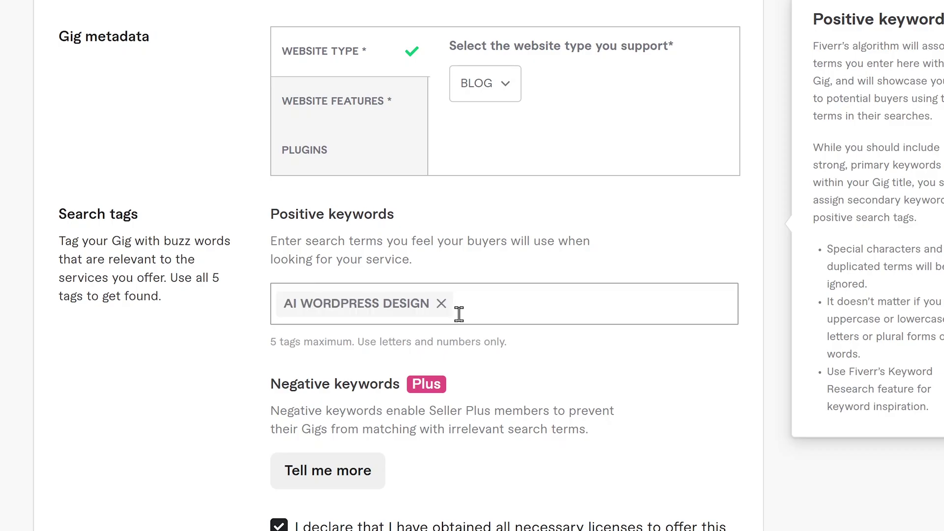
text(eleme)
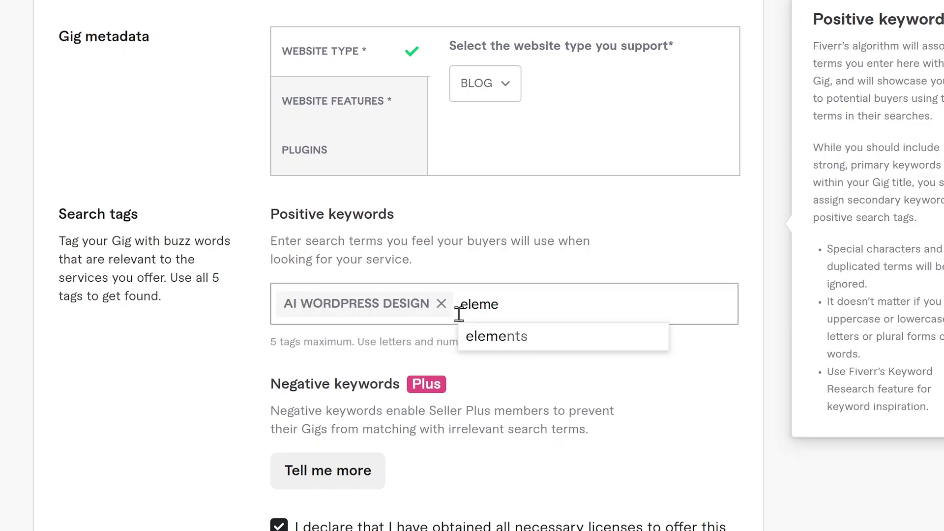
text(ntor bu)
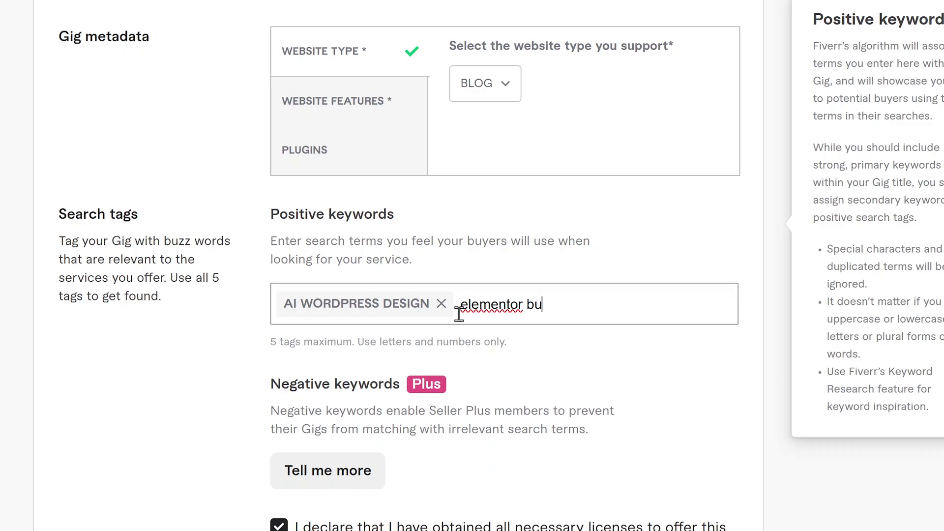
text(ilder)
key(Return)
text(fa)
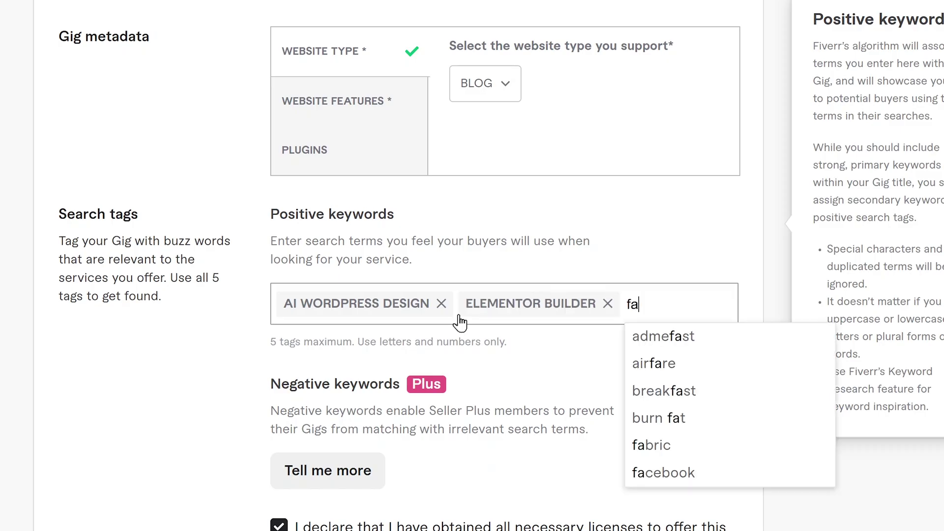
text(st delivery)
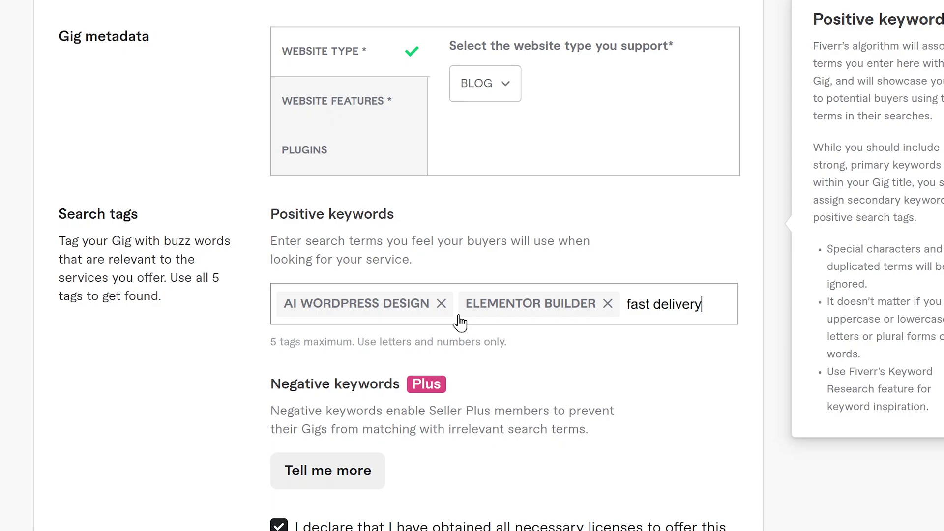
key(Return)
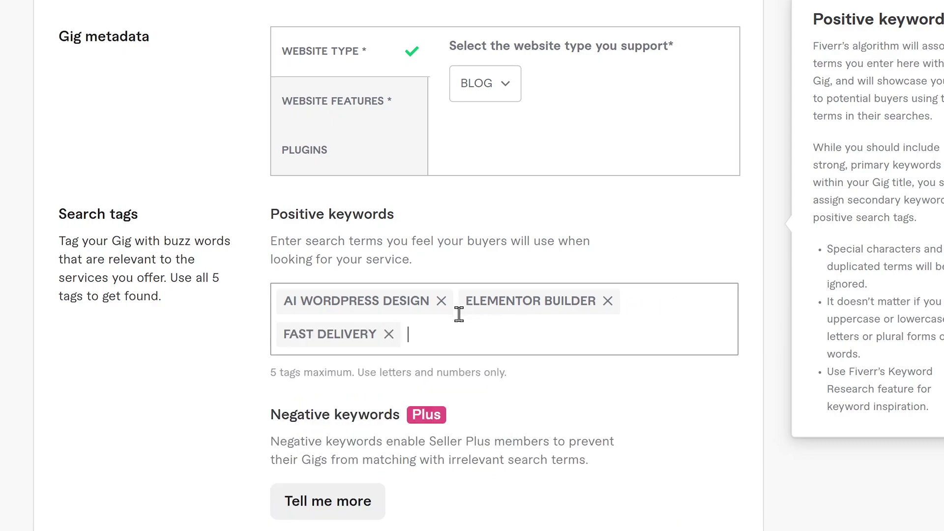